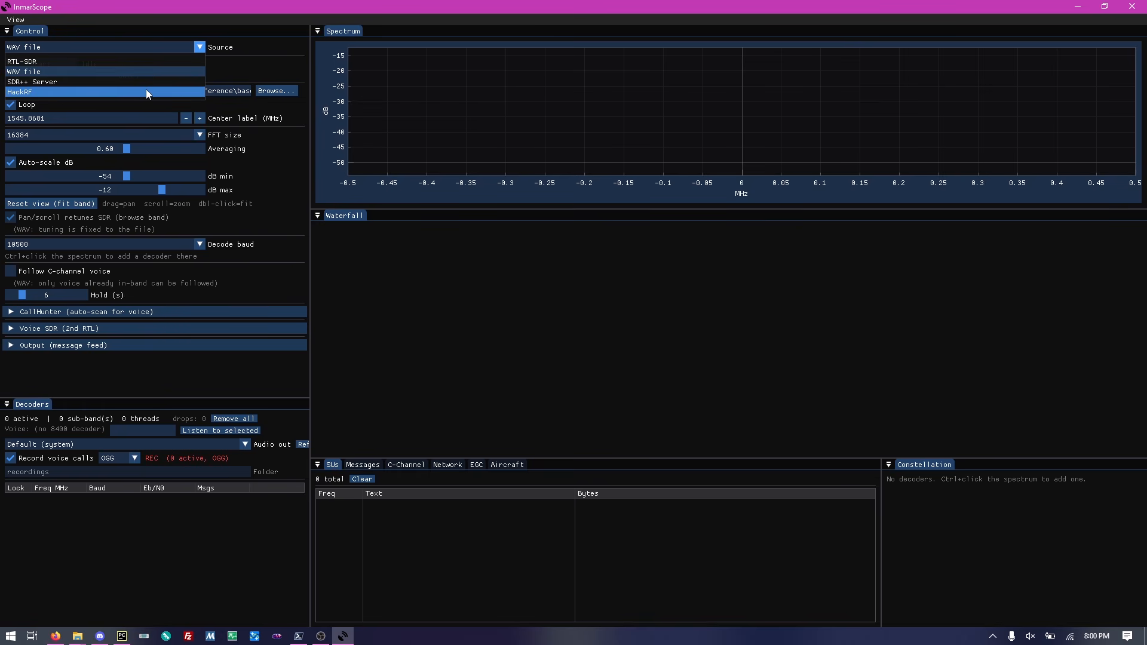
Set the signal source to WAV file and start playing back the recording.
{"action": "left_click", "coordinate": [138, 70]}
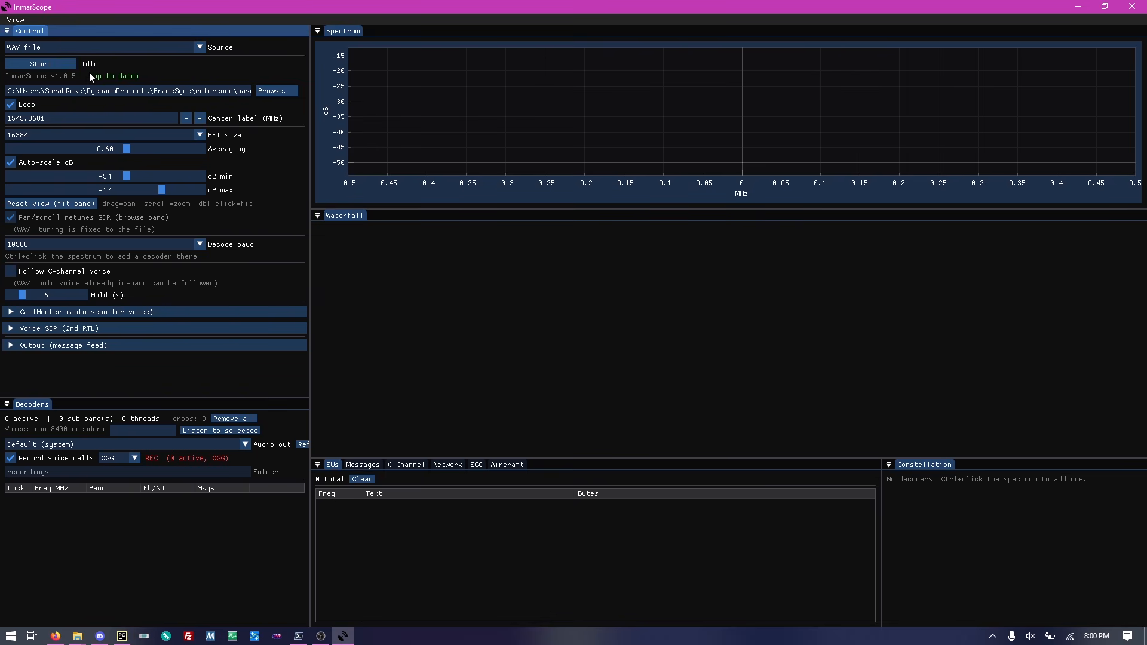
{"action": "left_click", "coordinate": [52, 65]}
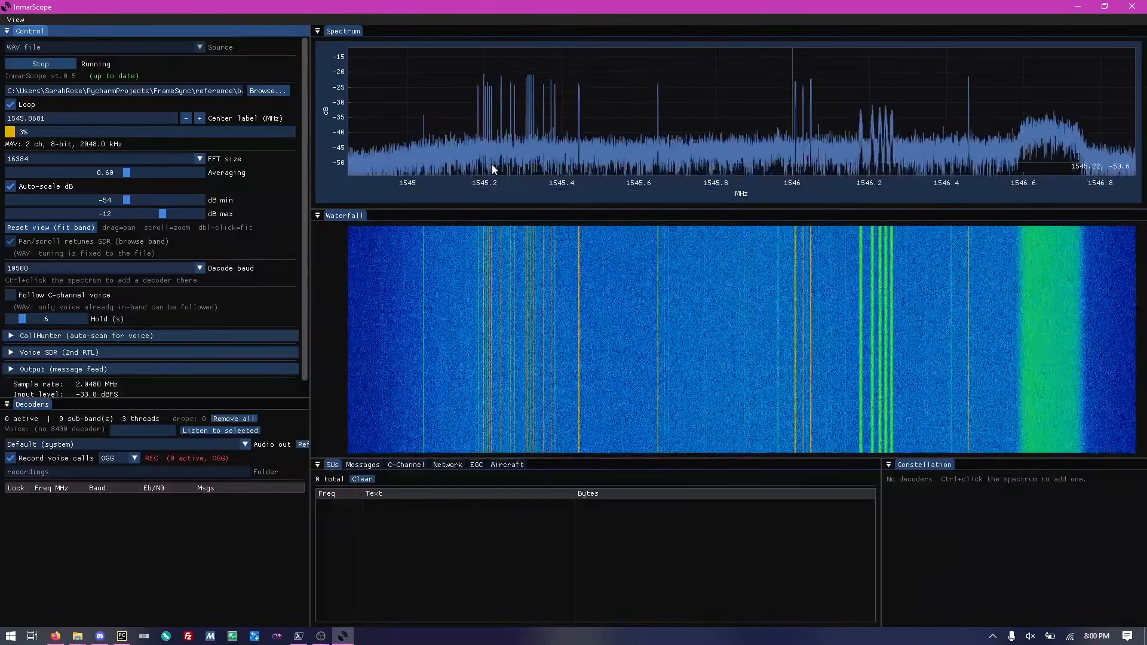
Set the decode baud to 1200 and add a decoder on the wide signal peak at about 1545.243 MHz.
{"action": "scroll", "coordinate": [492, 164], "scroll_direction": "up", "scroll_amount": 5}
{"action": "scroll", "coordinate": [486, 150], "scroll_direction": "up", "scroll_amount": 8}
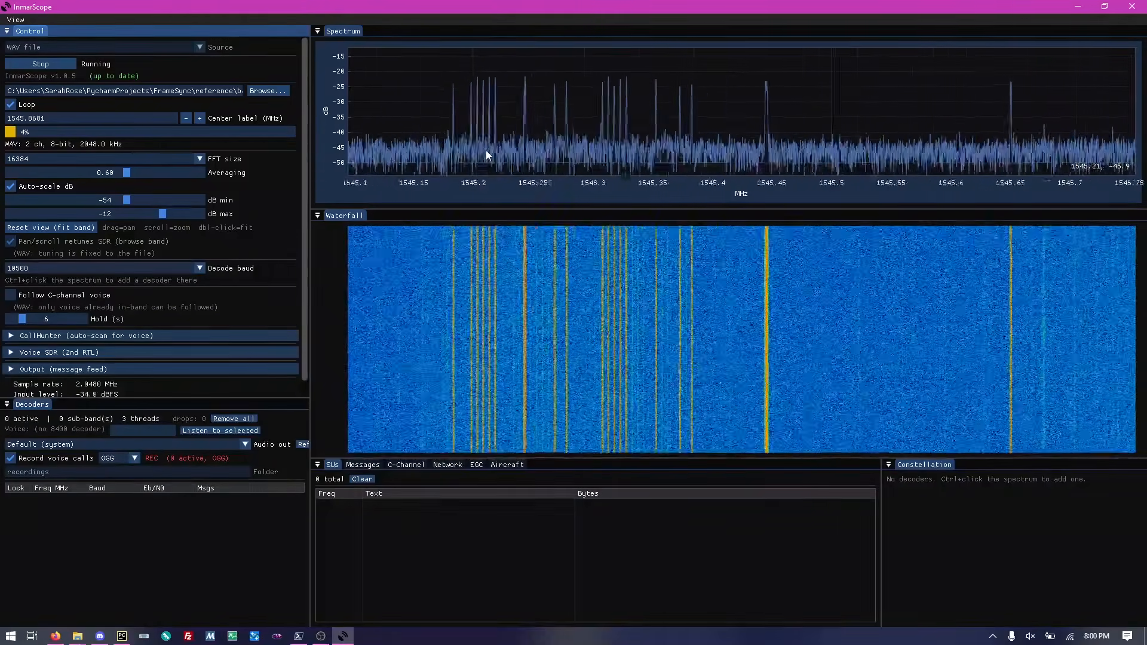
{"action": "scroll", "coordinate": [479, 145], "scroll_direction": "up", "scroll_amount": 6}
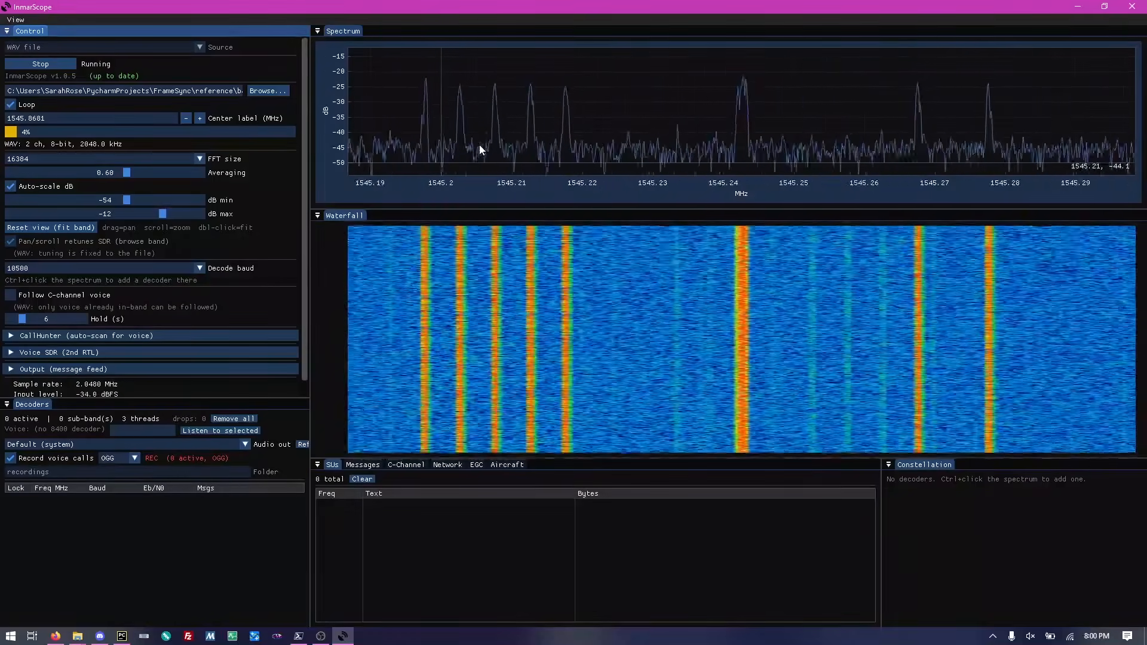
{"action": "scroll", "coordinate": [479, 145], "scroll_direction": "up", "scroll_amount": 2}
{"action": "scroll", "coordinate": [479, 145], "scroll_direction": "down", "scroll_amount": 4}
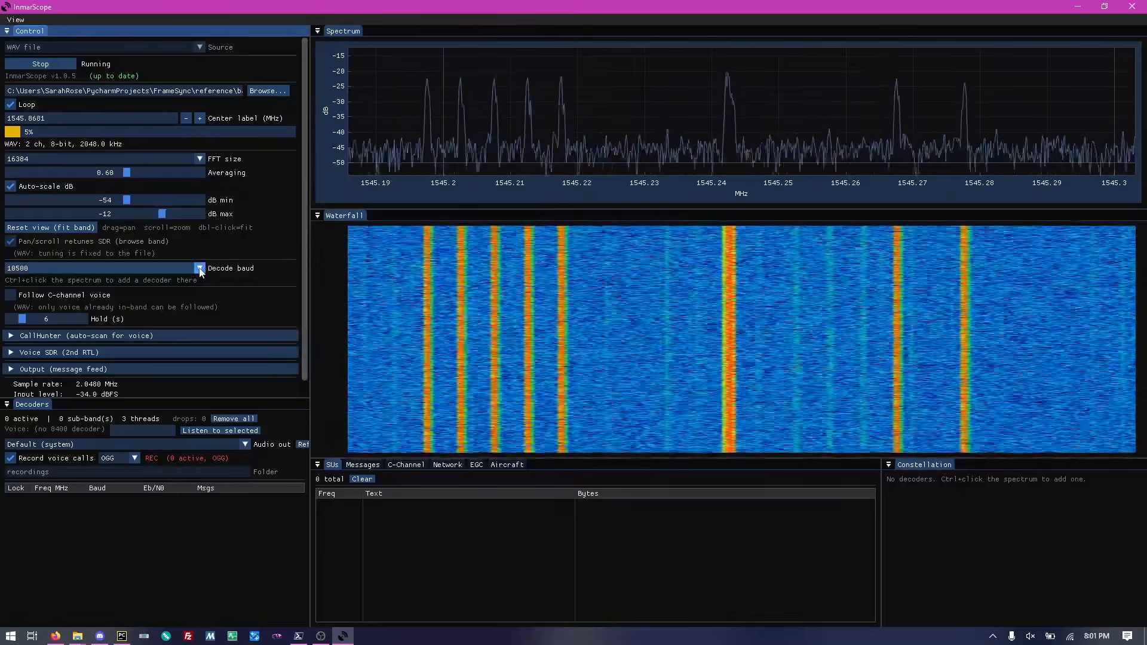
{"action": "left_click", "coordinate": [200, 268]}
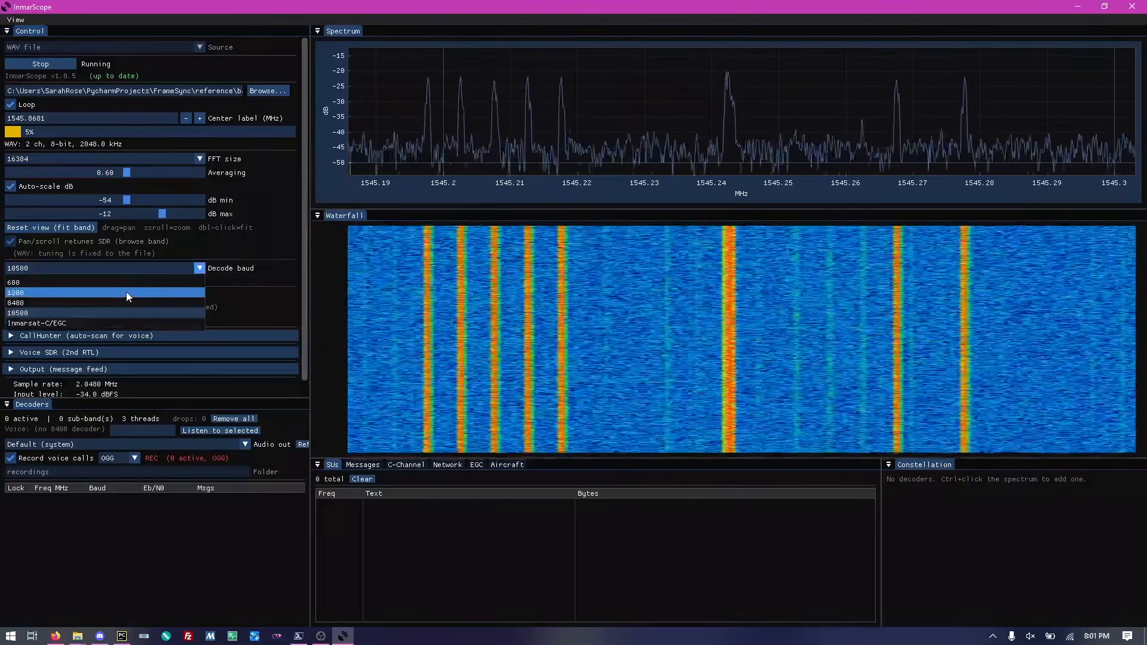
{"action": "left_click", "coordinate": [127, 292]}
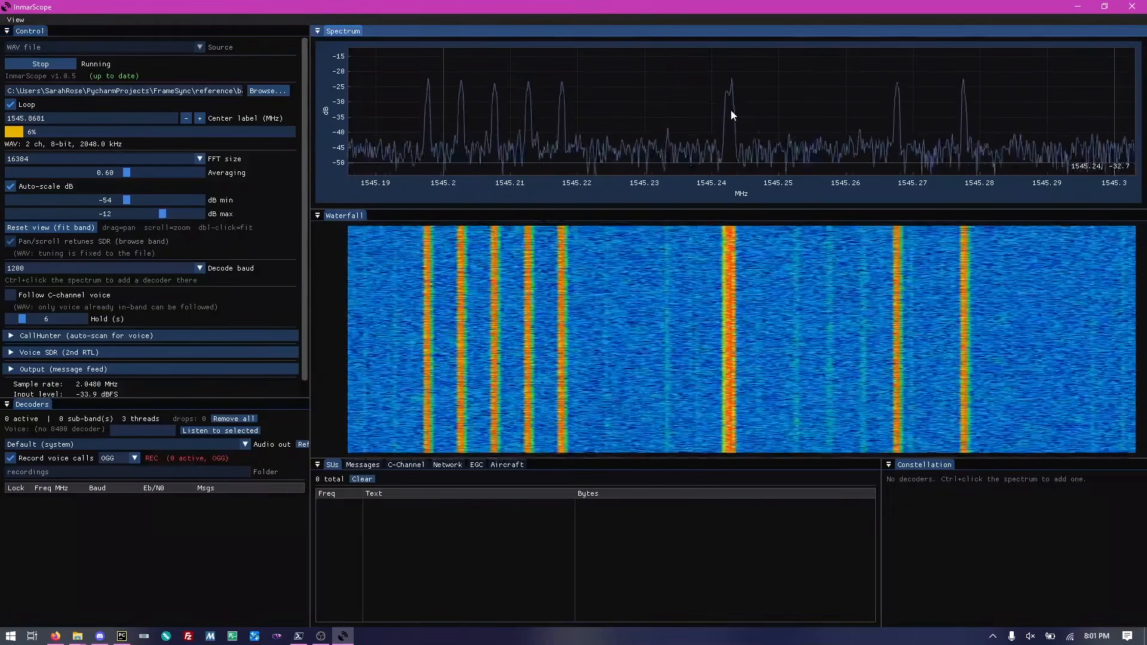
{"action": "left_click", "coordinate": [730, 110]}
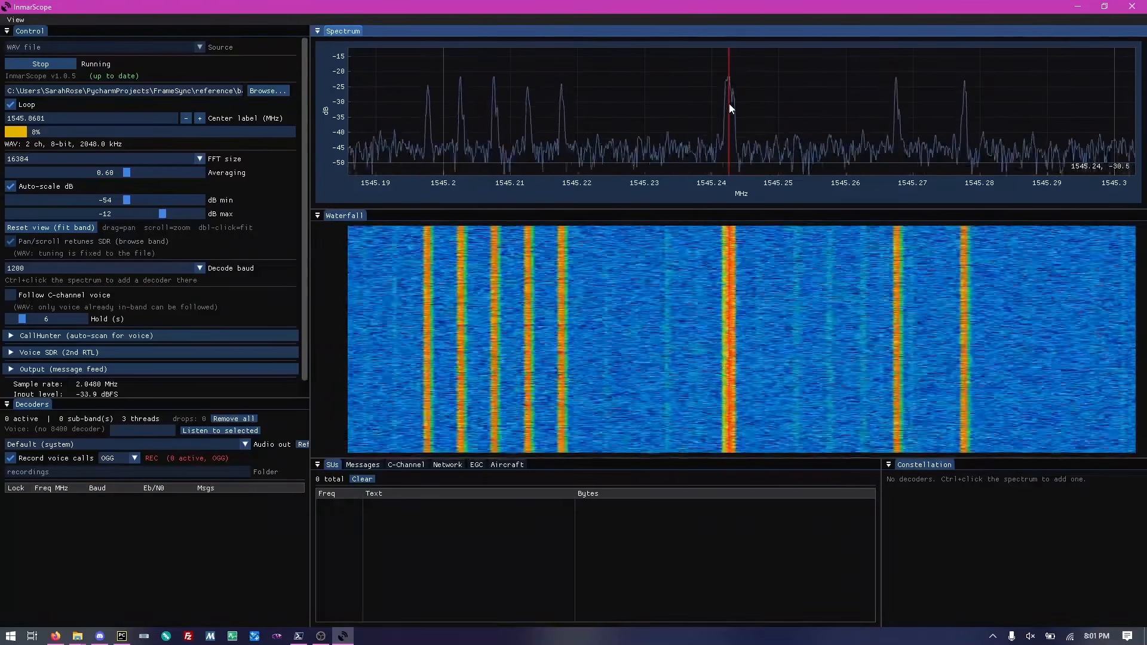
{"action": "left_click", "coordinate": [729, 105], "text": "ctrl"}
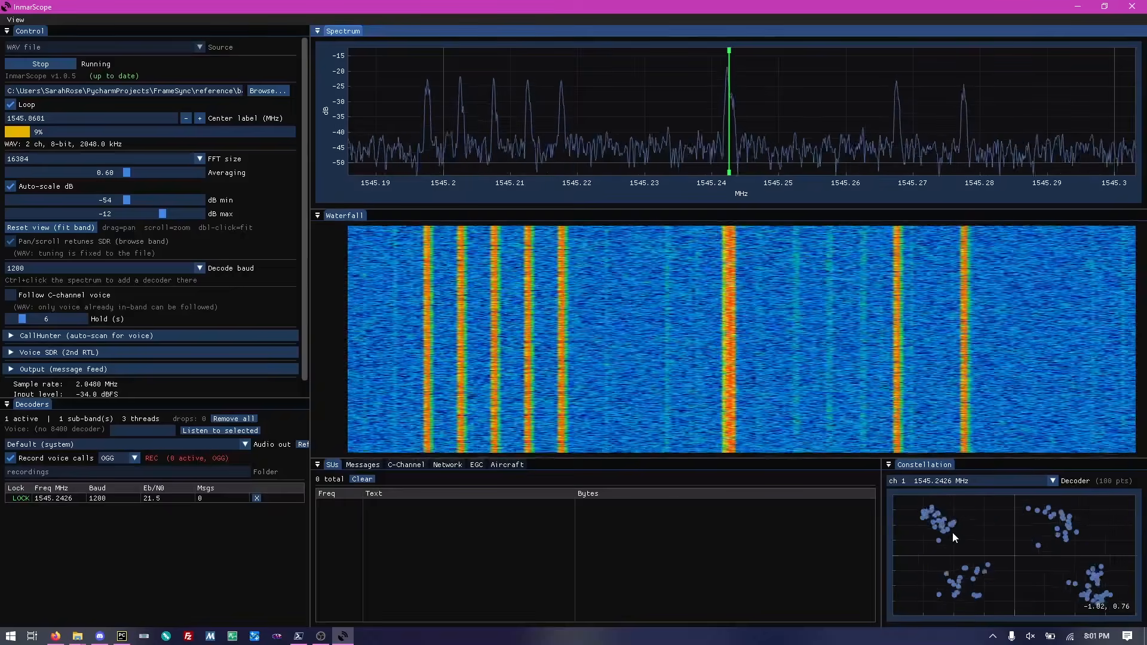
{"action": "left_click", "coordinate": [55, 498]}
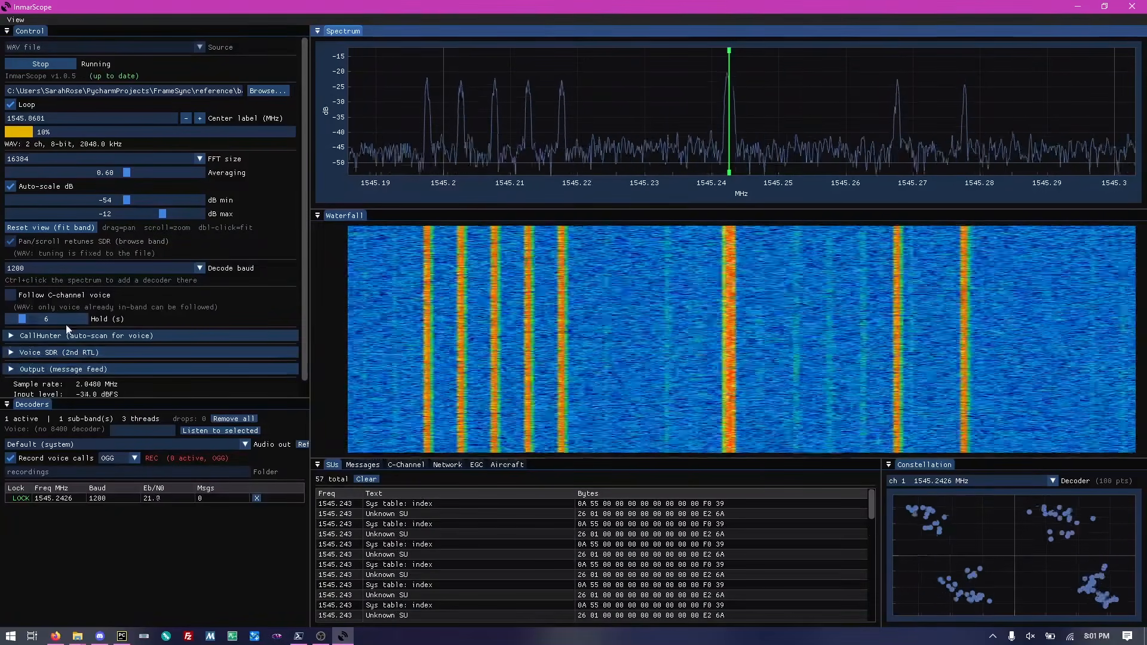
Add 600-baud decoders at about 1545.2175, 1545.2128, 1545.2075 and 1545.2027 MHz, and show the Network data.
{"action": "left_click", "coordinate": [42, 269]}
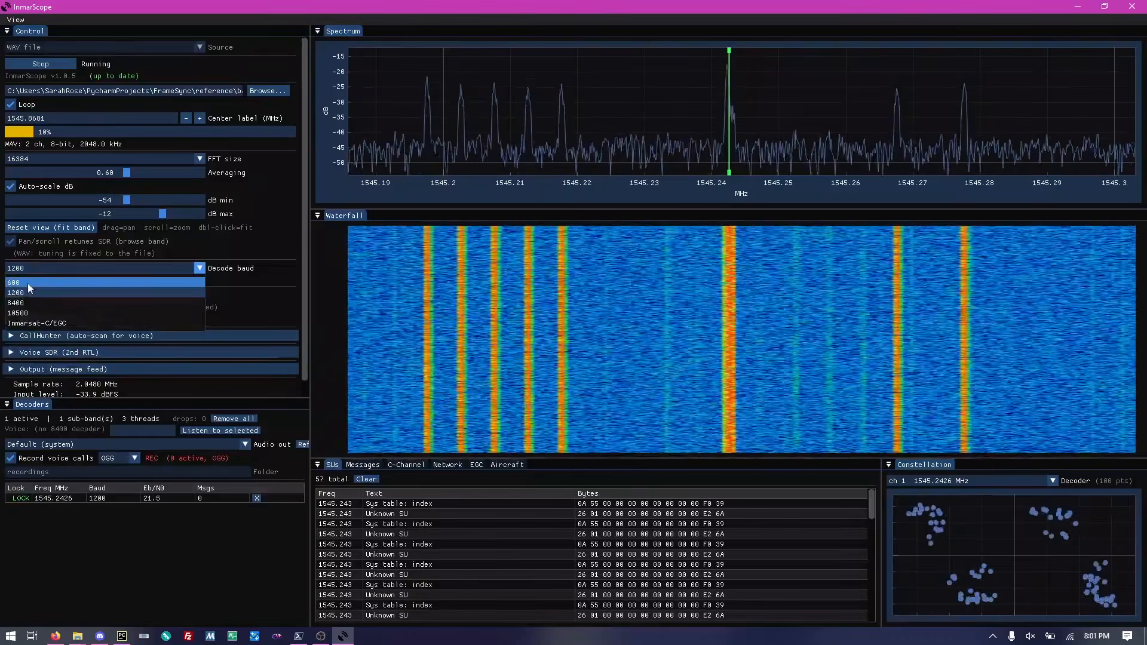
{"action": "left_click", "coordinate": [27, 283]}
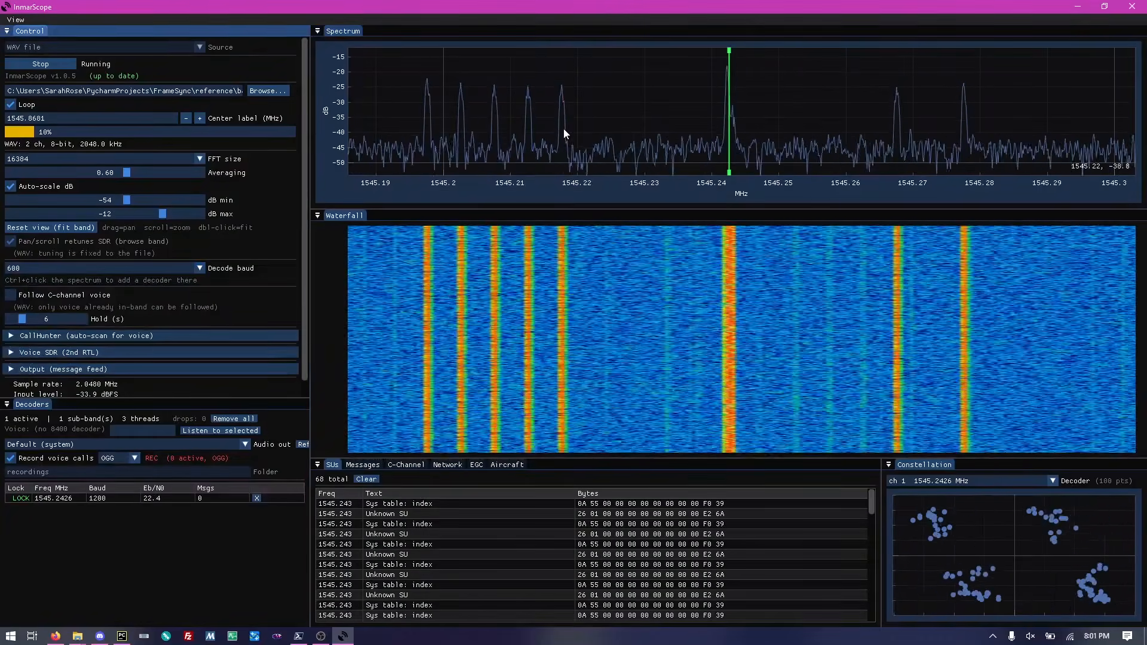
{"action": "left_click", "coordinate": [563, 129]}
{"action": "left_click", "coordinate": [560, 128], "text": "ctrl"}
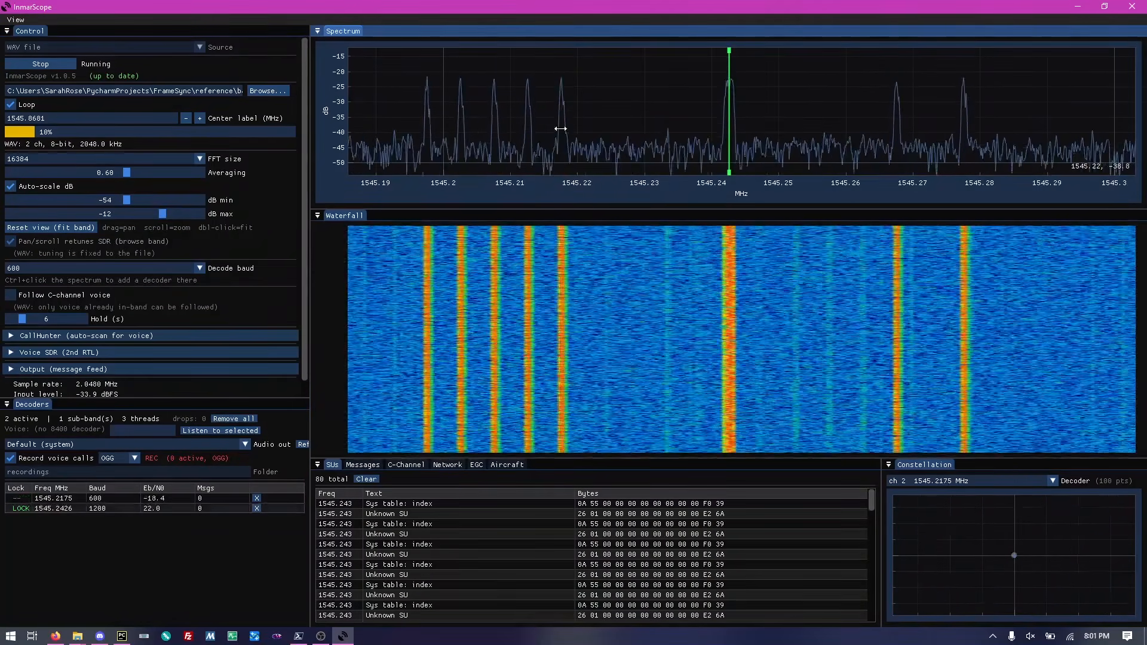
{"action": "left_click", "coordinate": [529, 124], "text": "ctrl"}
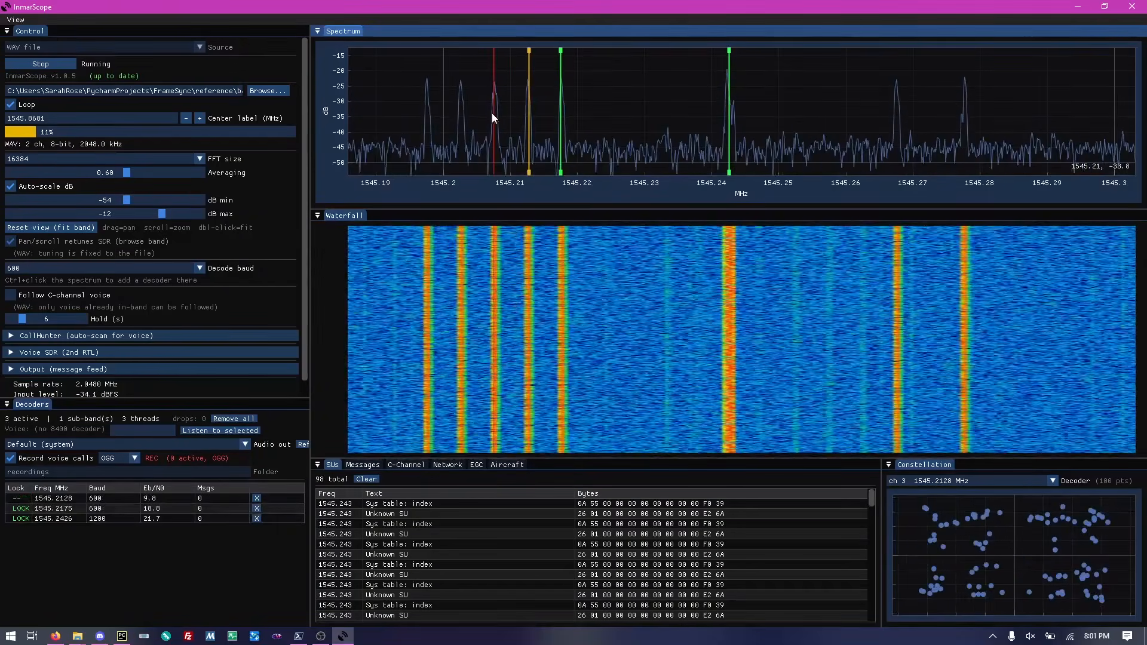
{"action": "left_click", "coordinate": [492, 112], "text": "ctrl"}
{"action": "left_click", "coordinate": [463, 115], "text": "ctrl"}
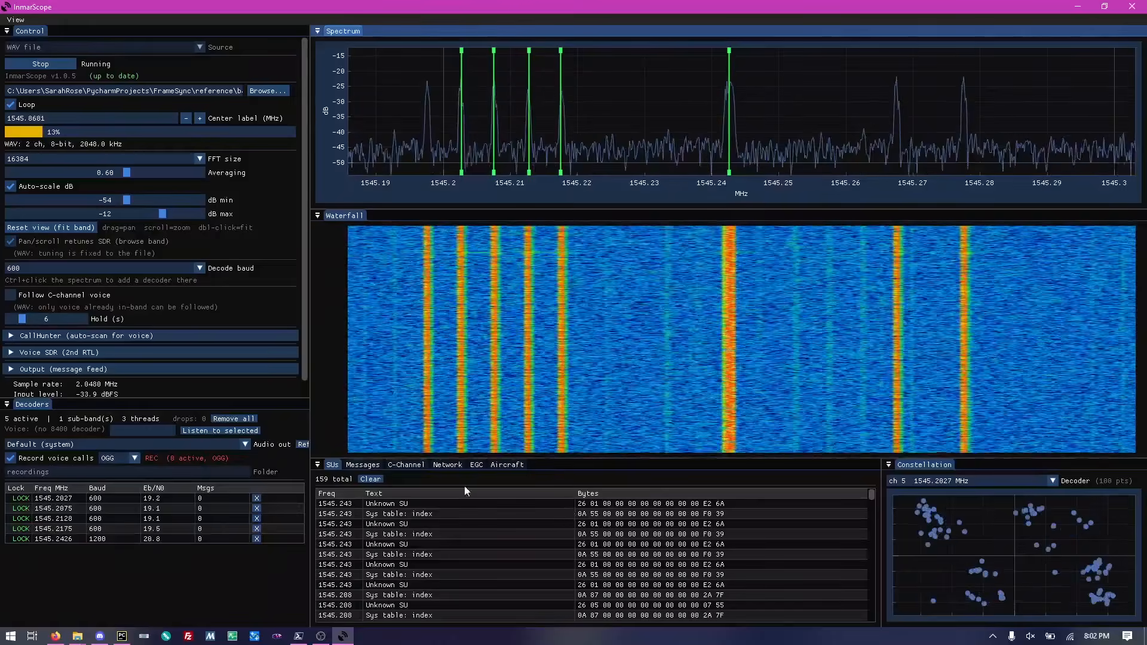
{"action": "left_click", "coordinate": [450, 468]}
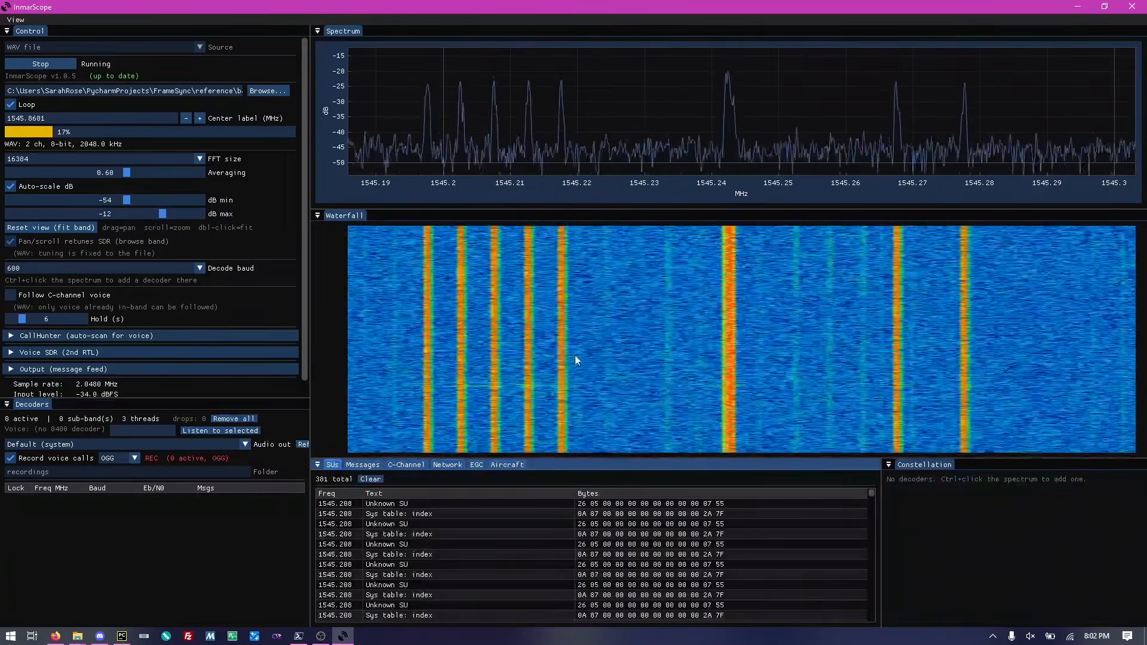
Set the decode baud to 10500 and add decoders on the wide signals at about 1546.178 and 1546.208 MHz.
{"action": "scroll", "coordinate": [726, 157], "scroll_direction": "down", "scroll_amount": 5}
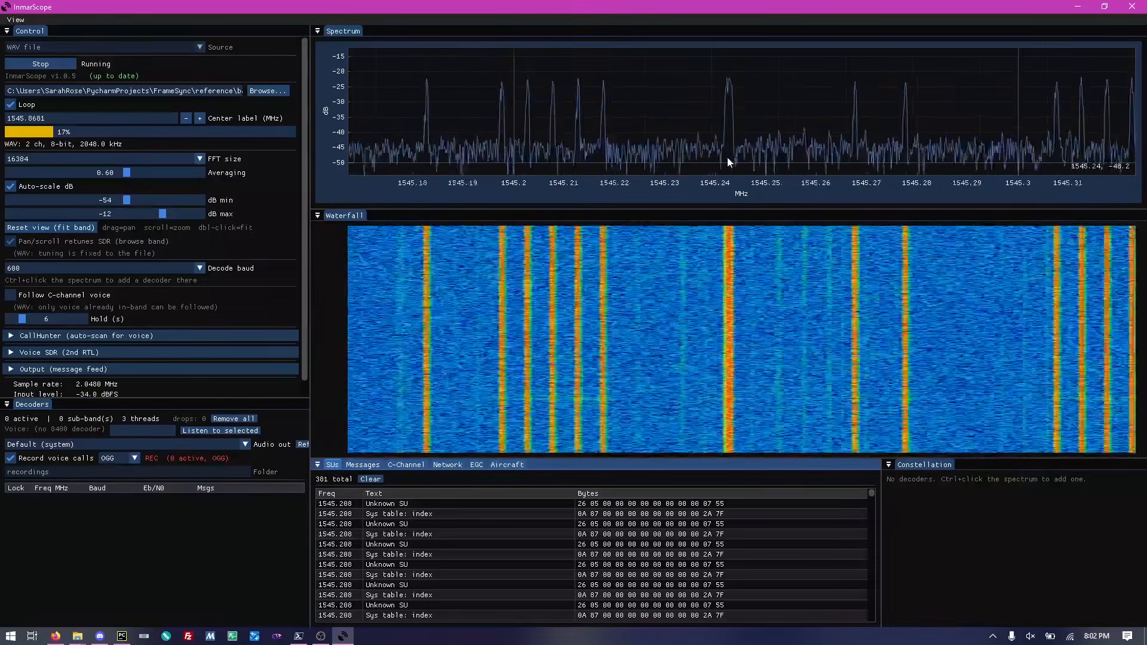
{"action": "scroll", "coordinate": [725, 156], "scroll_direction": "down", "scroll_amount": 5}
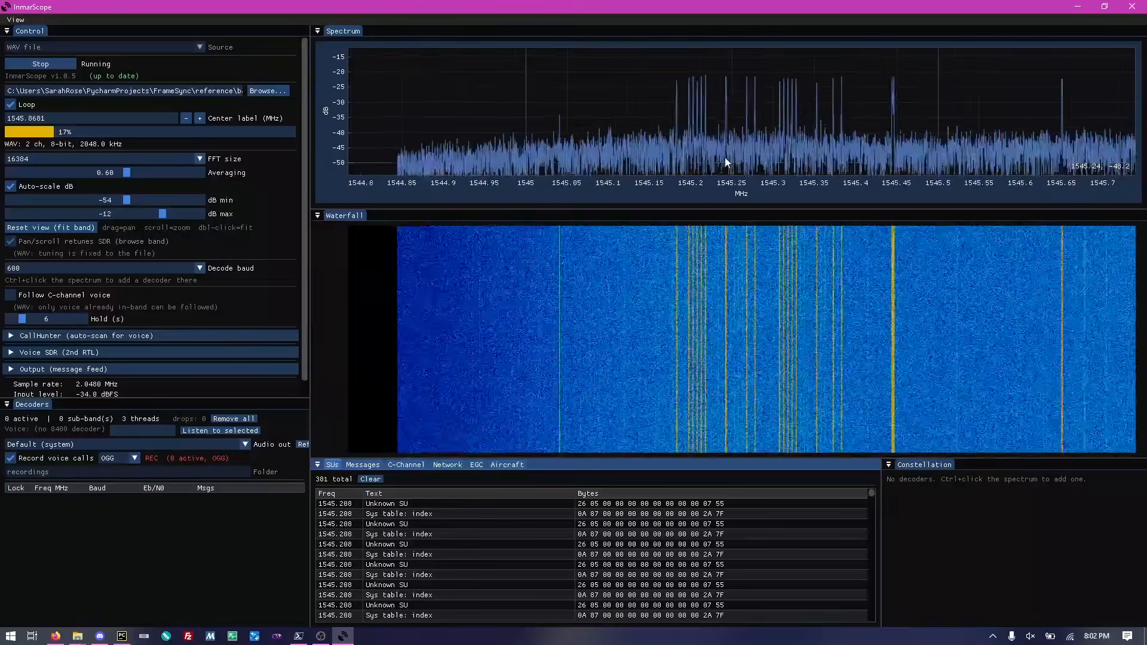
{"action": "scroll", "coordinate": [839, 194], "scroll_direction": "right", "scroll_amount": 5}
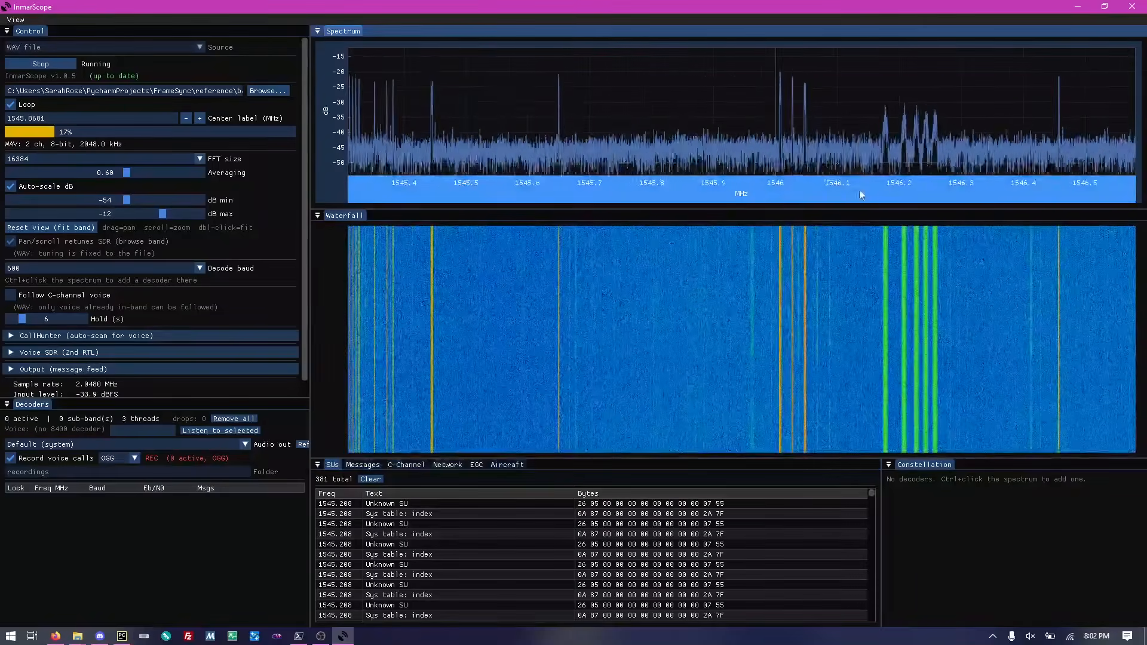
{"action": "scroll", "coordinate": [880, 199], "scroll_direction": "right", "scroll_amount": 2}
{"action": "scroll", "coordinate": [728, 163], "scroll_direction": "up", "scroll_amount": 3}
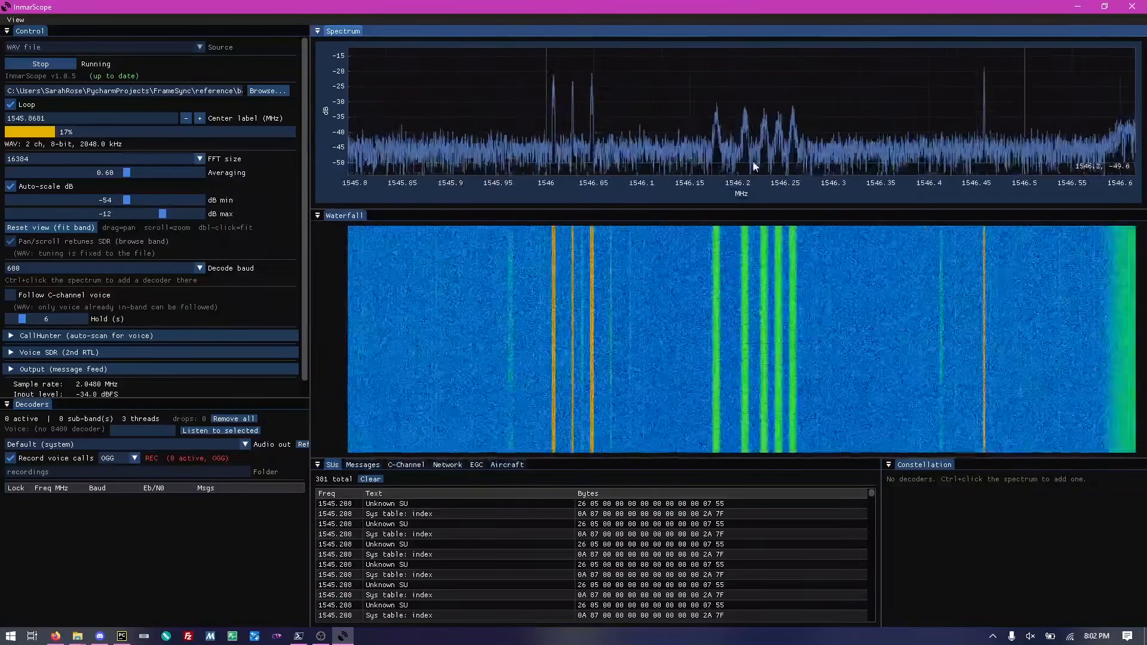
{"action": "scroll", "coordinate": [769, 163], "scroll_direction": "up", "scroll_amount": 5}
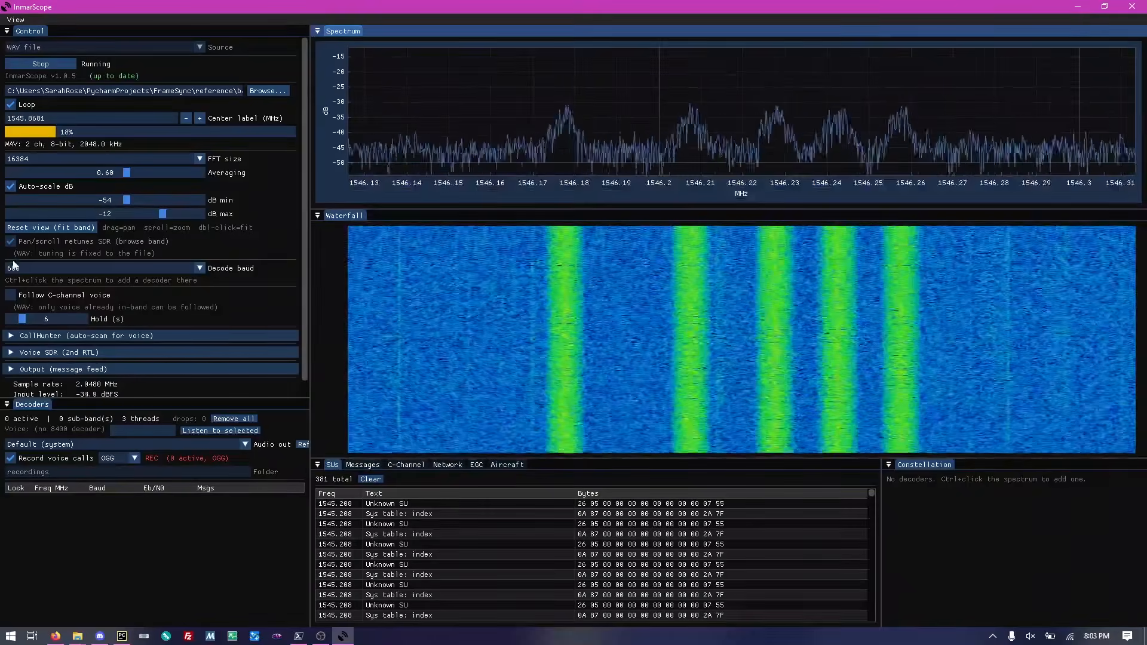
{"action": "left_click", "coordinate": [35, 267]}
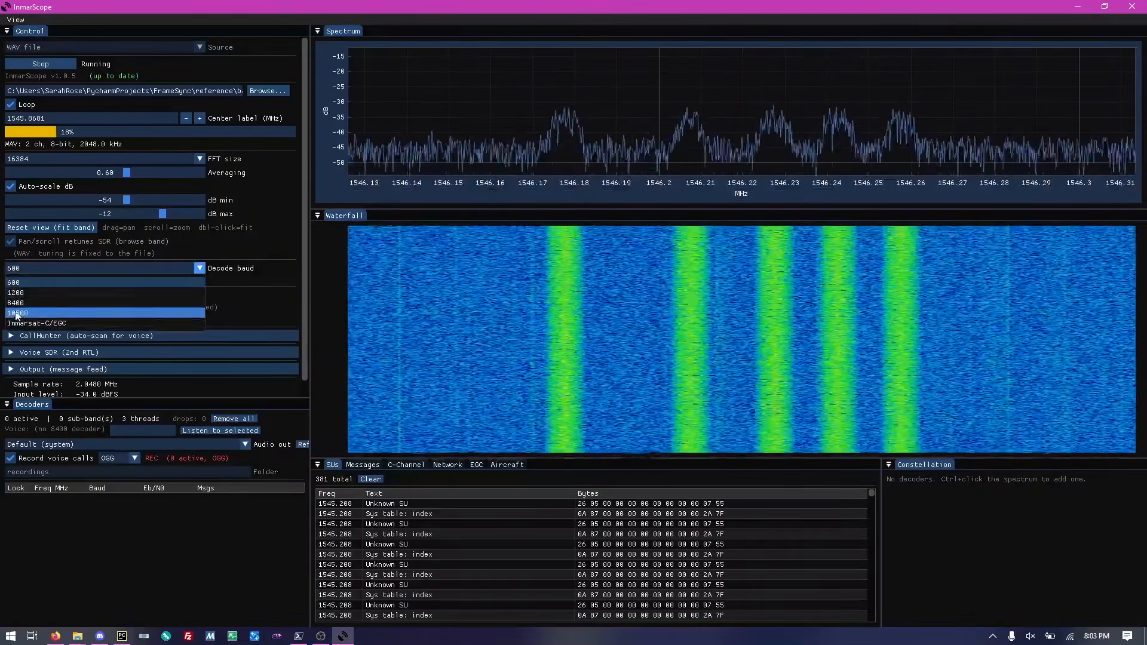
{"action": "left_click", "coordinate": [16, 313]}
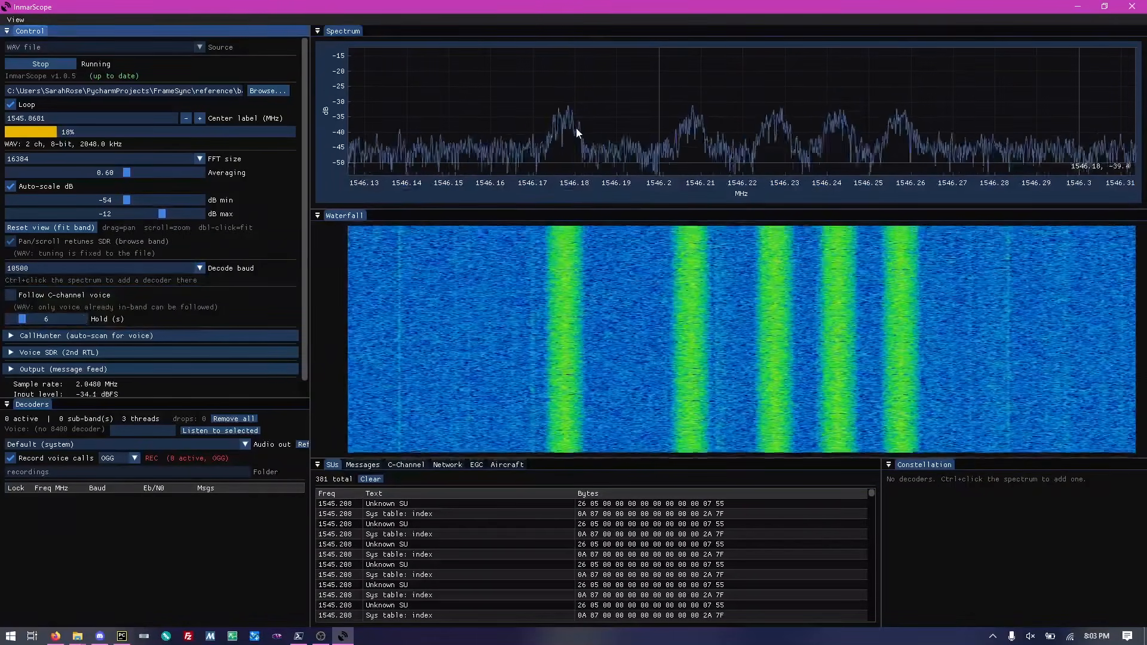
{"action": "left_click", "coordinate": [565, 123], "text": "ctrl"}
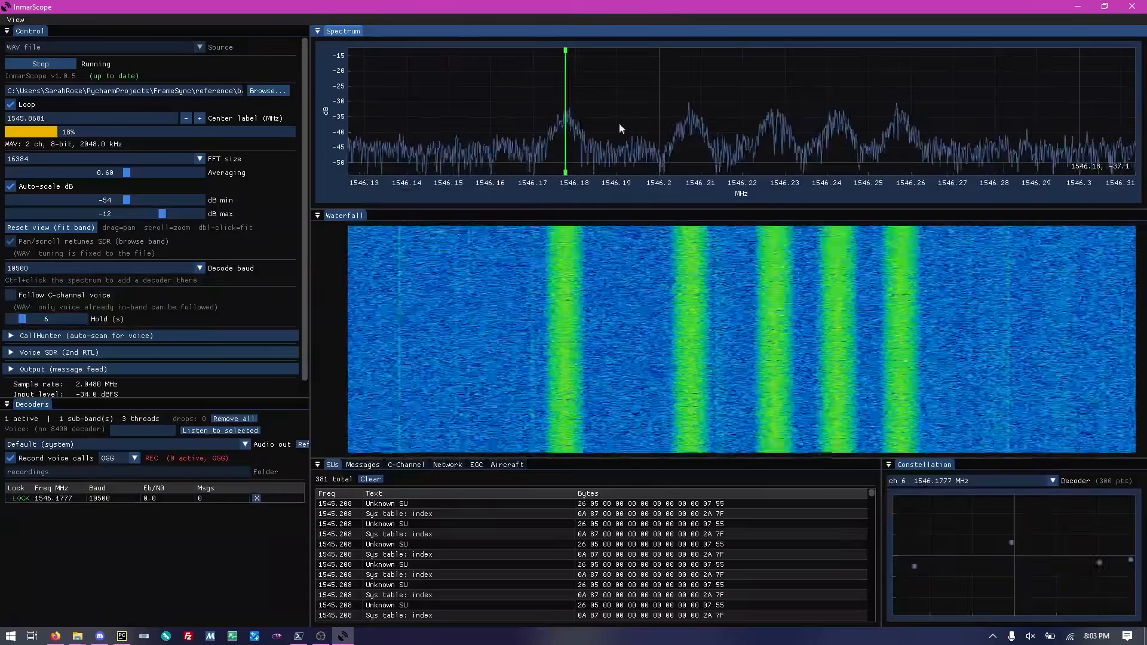
{"action": "left_click", "coordinate": [691, 131], "text": "ctrl"}
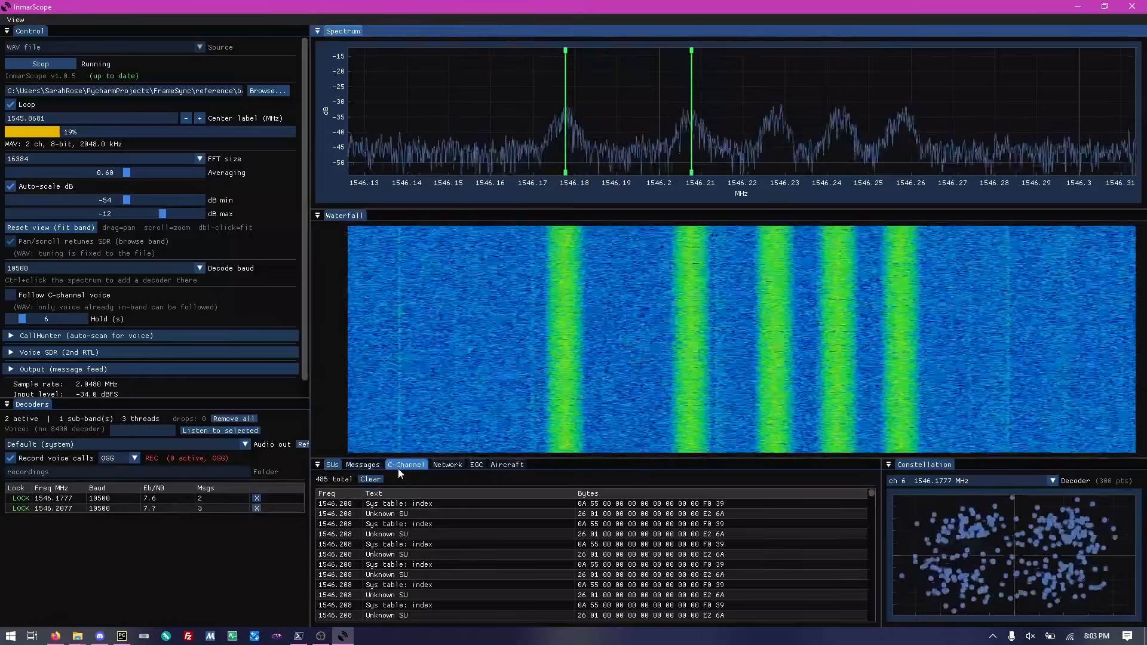
Show the decoded messages and add 10500-baud decoders at about 1546.228 and 1546.243 MHz.
{"action": "left_click", "coordinate": [363, 465]}
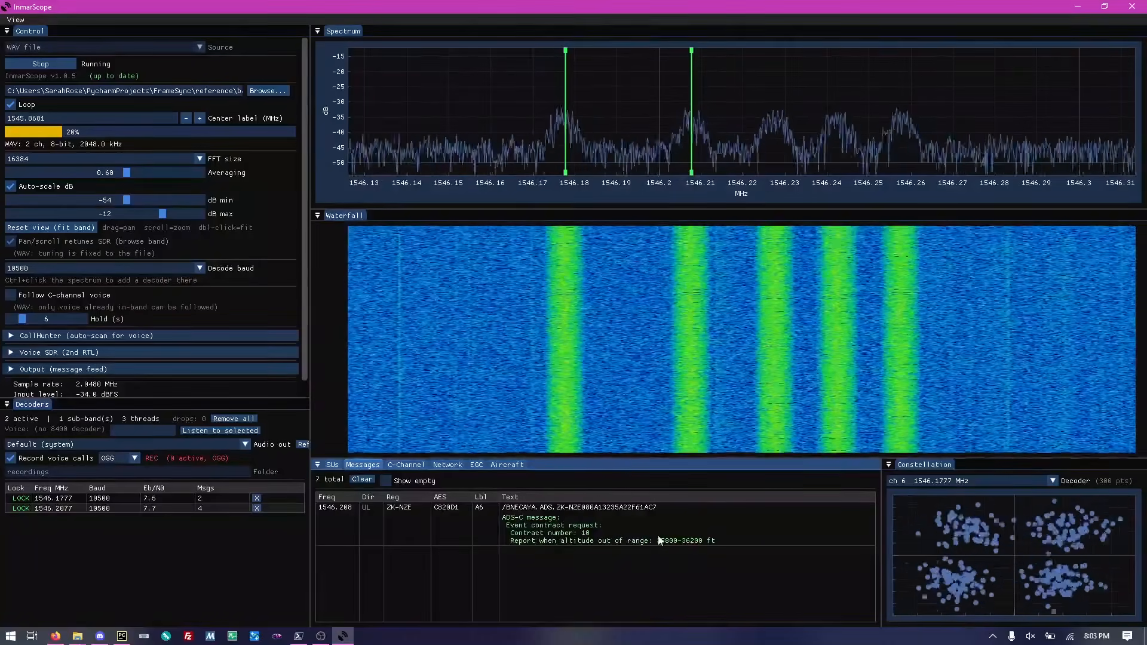
{"action": "left_click", "coordinate": [776, 113], "text": "ctrl"}
{"action": "left_click", "coordinate": [839, 113], "text": "ctrl"}
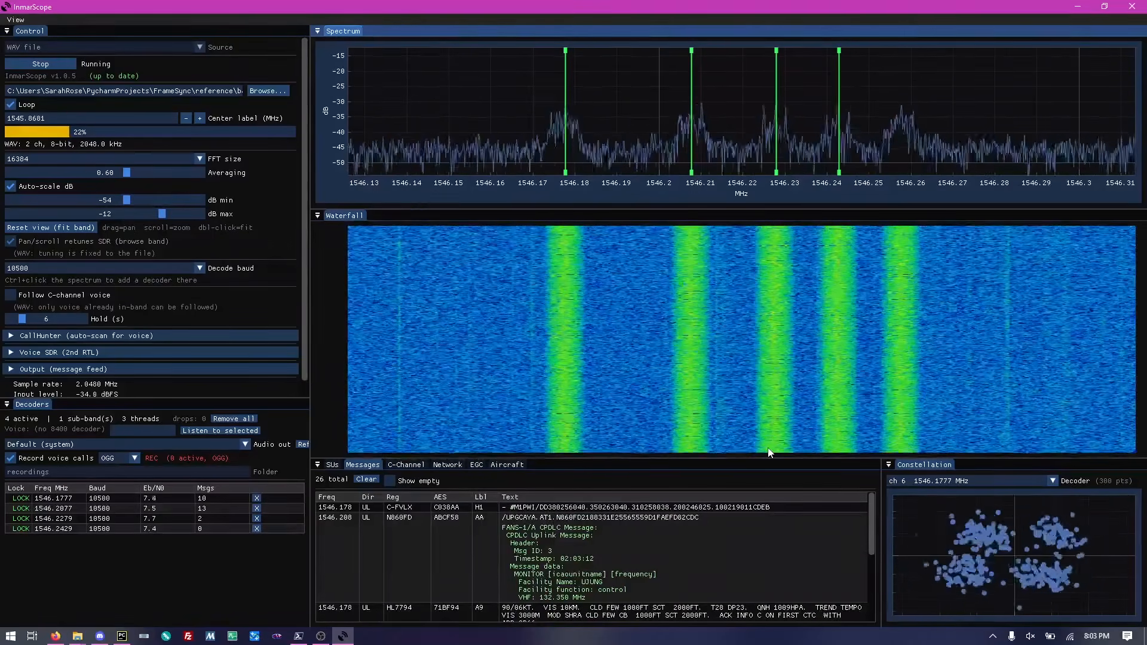
{"action": "scroll", "coordinate": [70, 375], "scroll_direction": "down", "scroll_amount": 1}
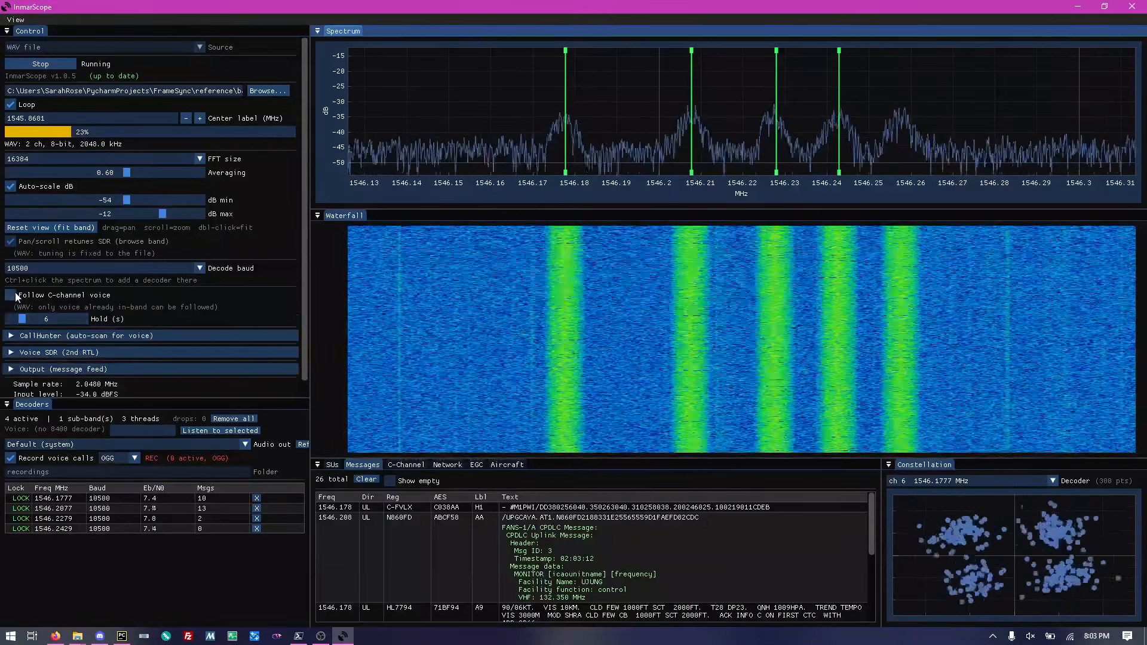
Enable following of C-channel voice and show the C-Channel assignments.
{"action": "left_click", "coordinate": [11, 295]}
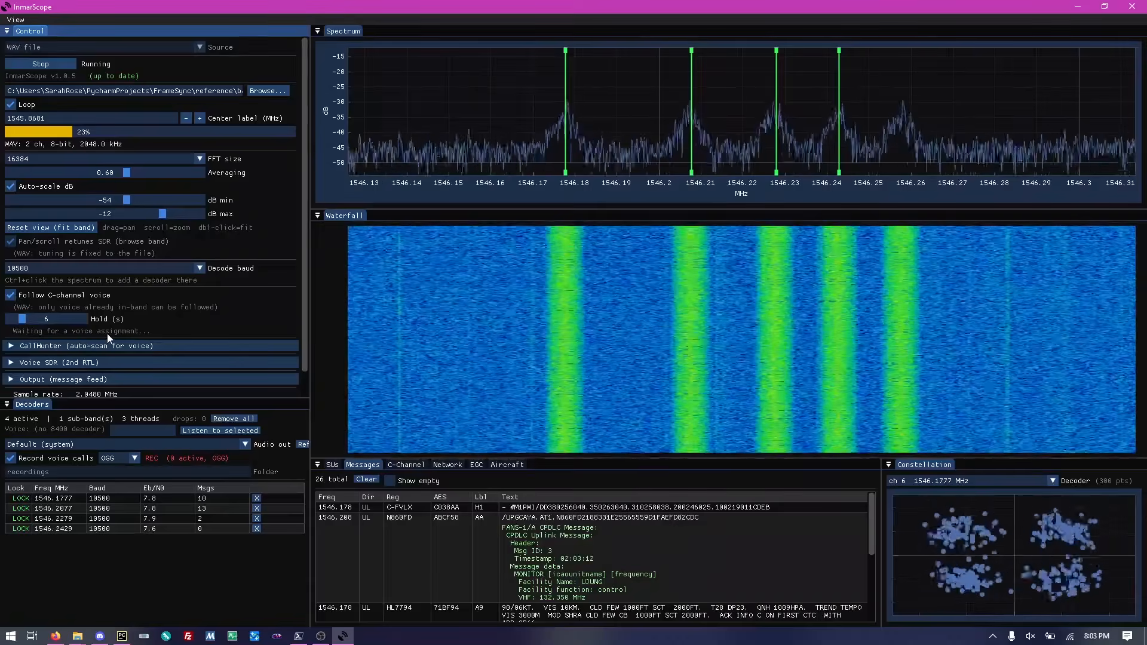
{"action": "left_click", "coordinate": [407, 466]}
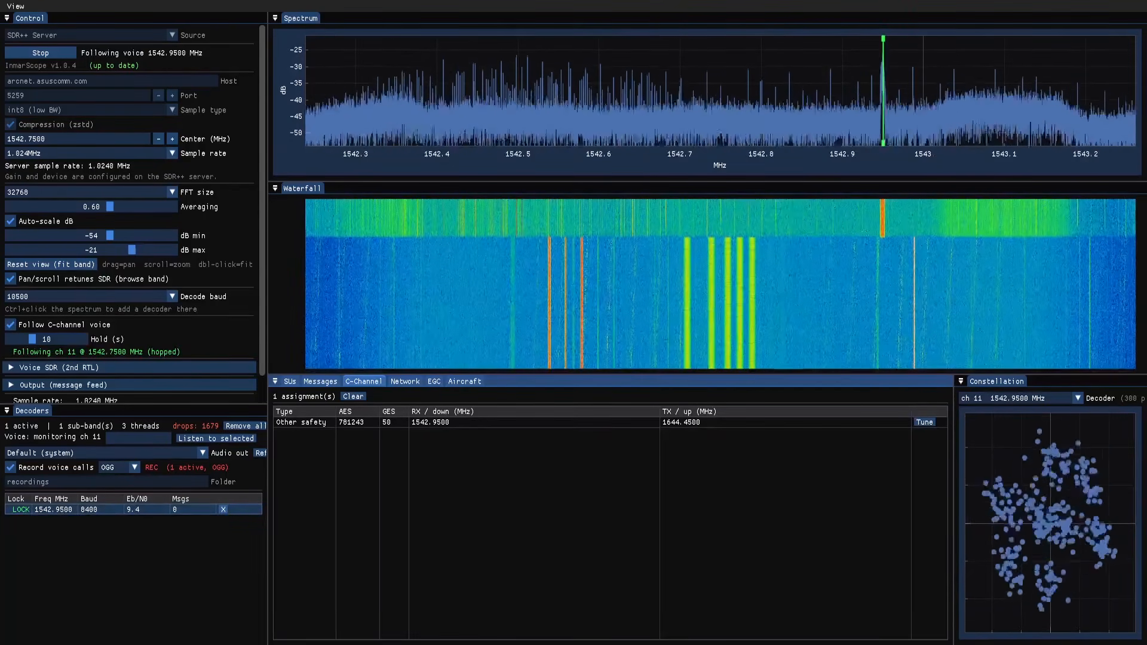
{"action": "left_click_drag", "start_coordinate": [32, 339], "coordinate": [58, 338]}
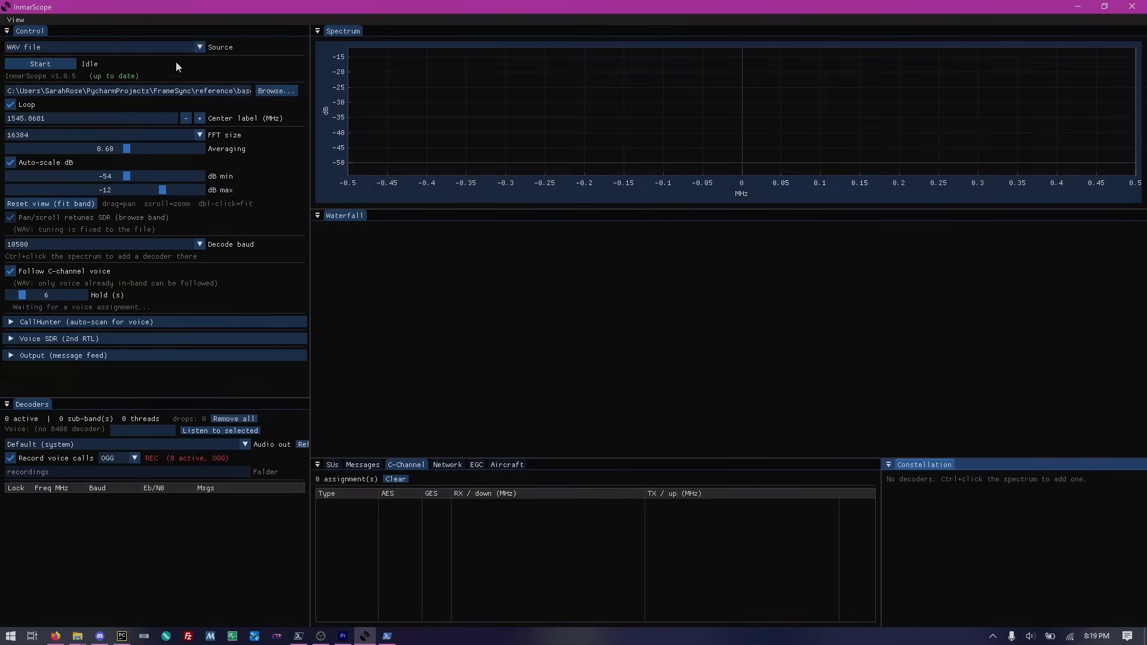
Switch the signal source to RTL-SDR.
{"action": "left_click", "coordinate": [175, 47]}
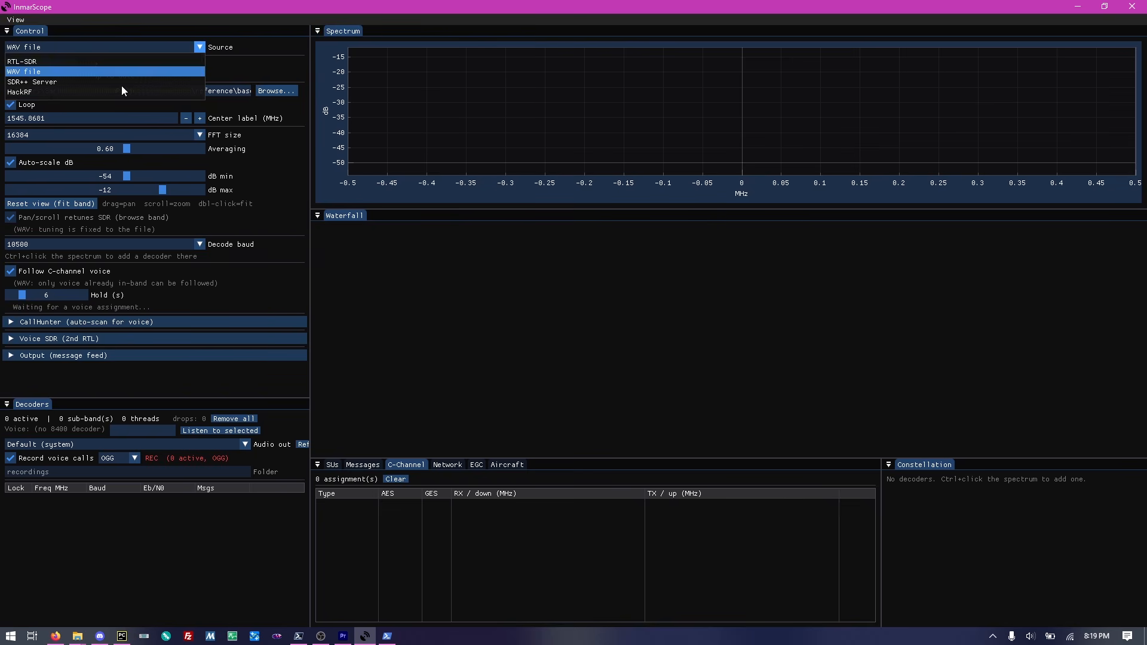
{"action": "left_click", "coordinate": [95, 61]}
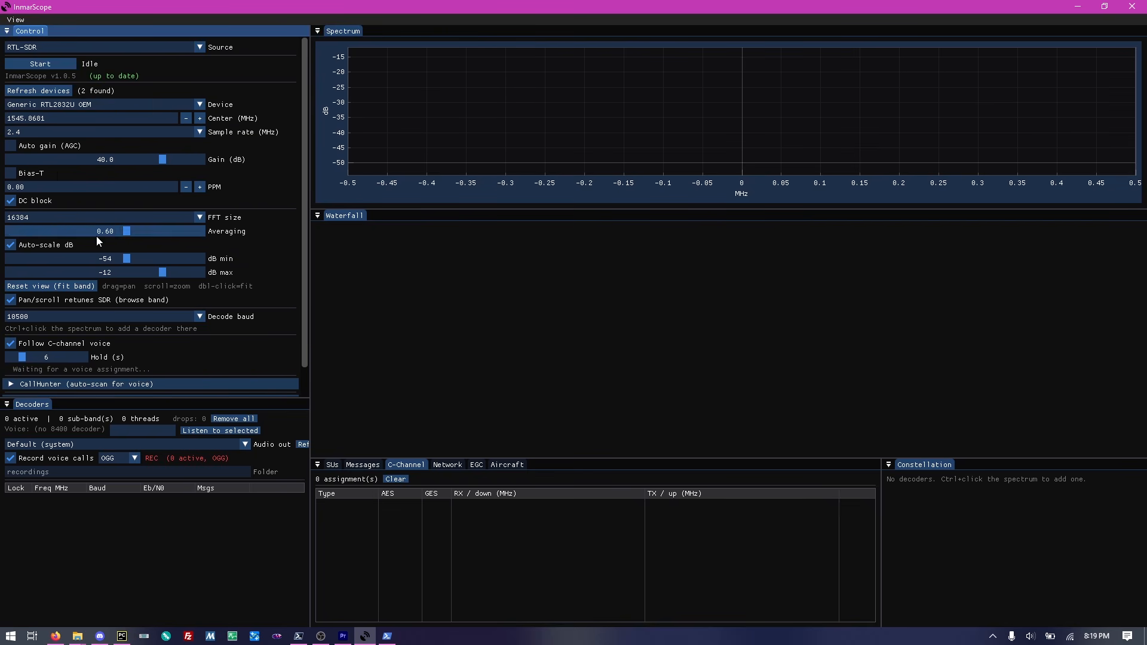
Disable following of C-channel voice and expand the CallHunter auto-scan settings.
{"action": "scroll", "coordinate": [98, 238], "scroll_direction": "down", "scroll_amount": 2}
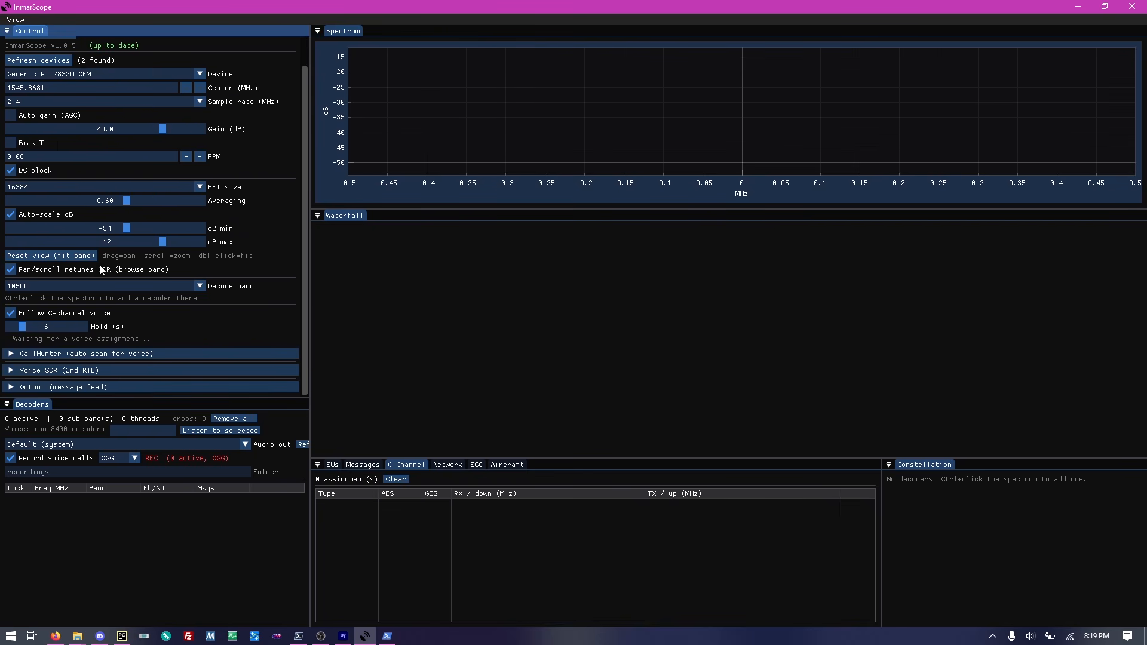
{"action": "left_click", "coordinate": [11, 315]}
{"action": "left_click", "coordinate": [21, 356]}
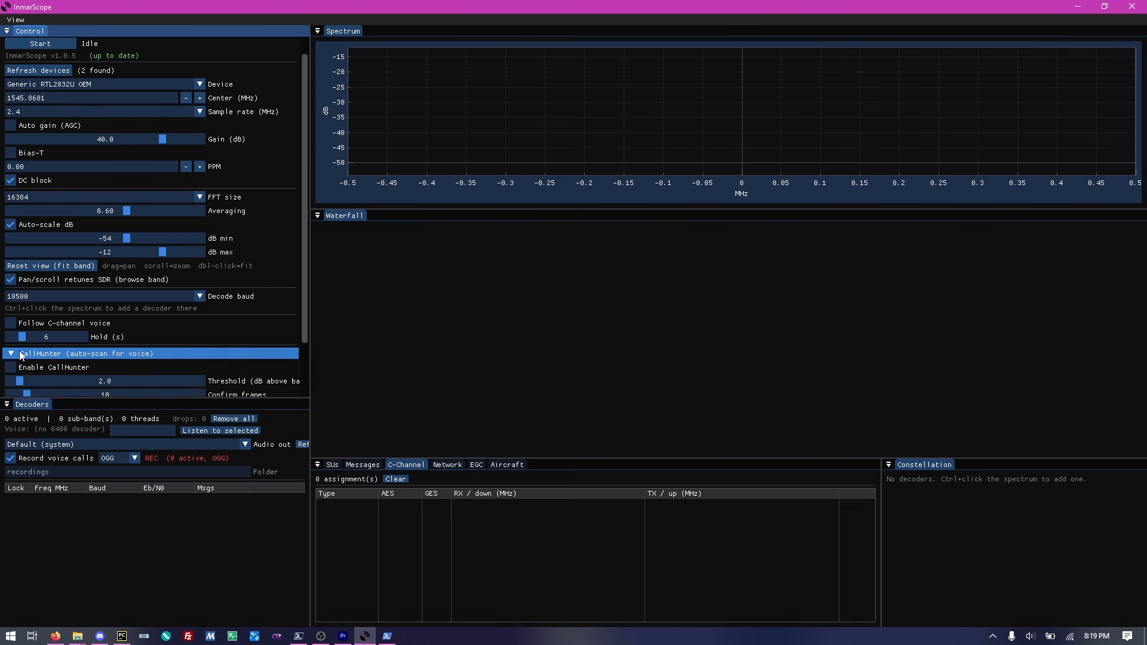
Enable the dedicated voice SDR on the second RTL and start reception with both SDRs.
{"action": "left_click", "coordinate": [22, 356]}
{"action": "left_click", "coordinate": [23, 372]}
{"action": "scroll", "coordinate": [23, 374], "scroll_direction": "down", "scroll_amount": 3}
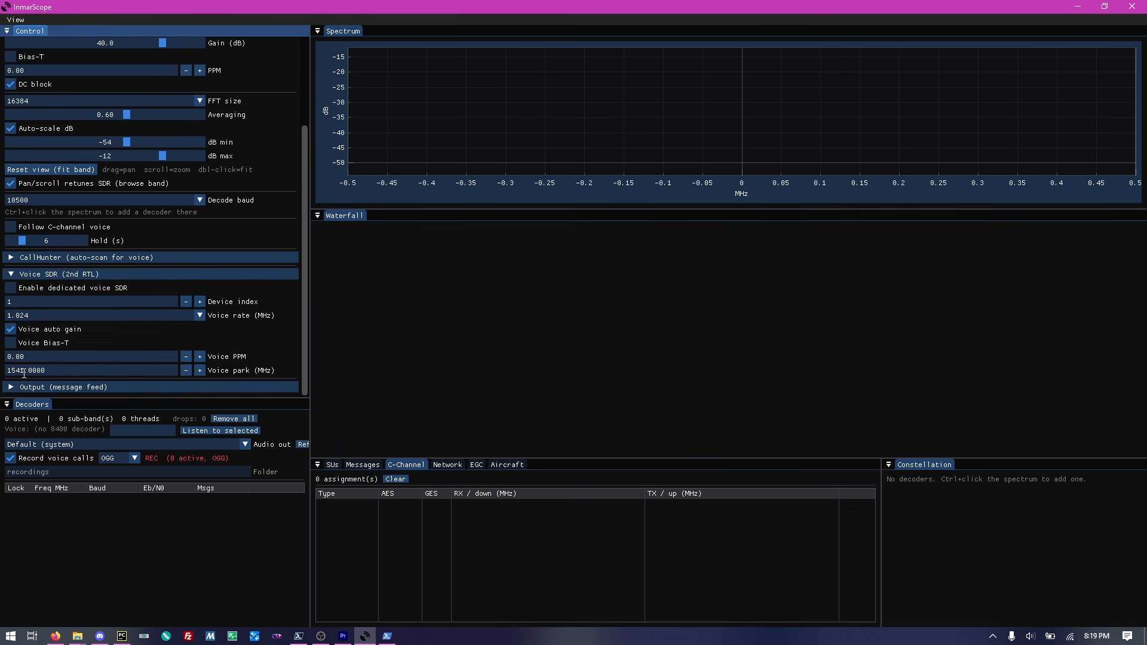
{"action": "left_click", "coordinate": [11, 288]}
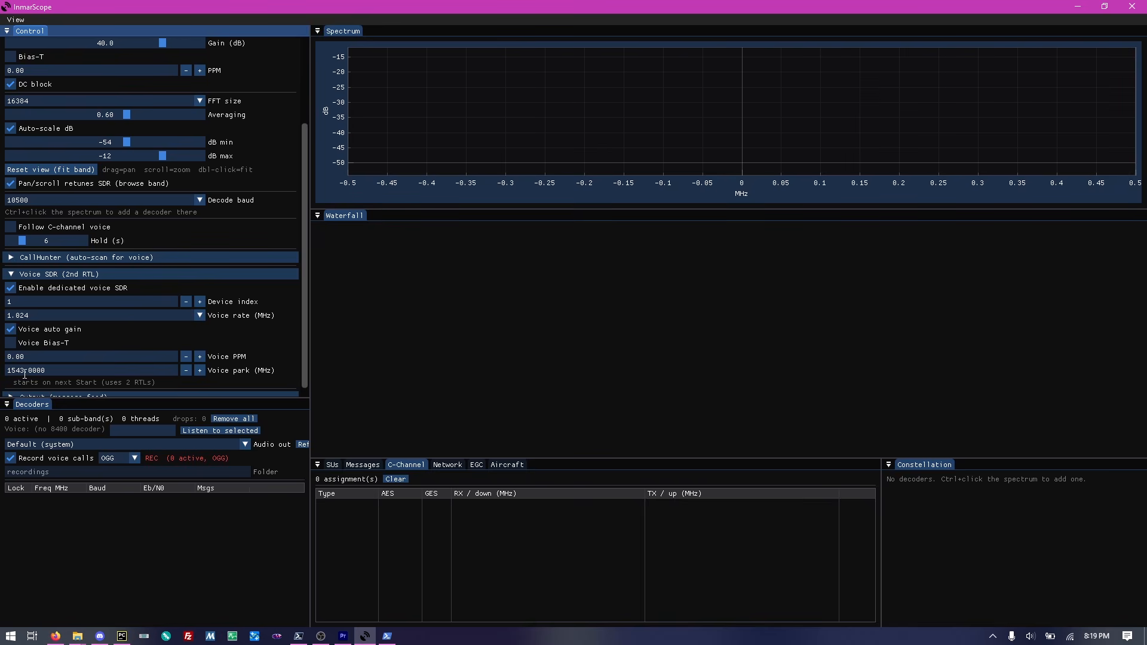
{"action": "scroll", "coordinate": [110, 286], "scroll_direction": "up", "scroll_amount": 3}
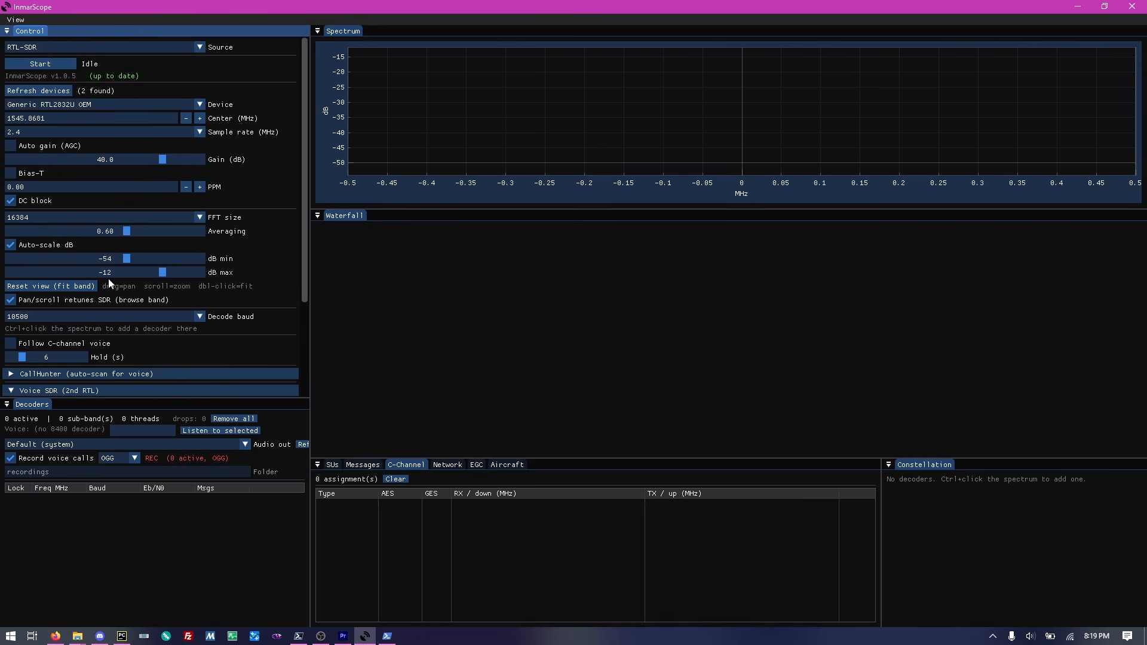
{"action": "left_click", "coordinate": [50, 66]}
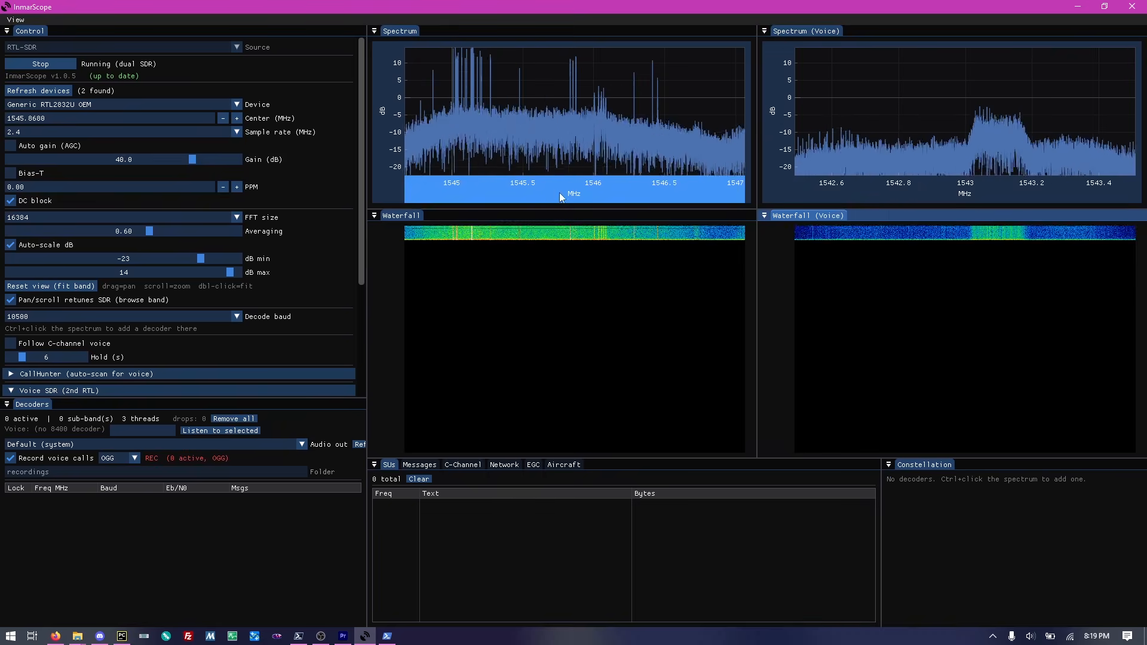
Examine the voice spectrum around 1543 MHz and the data signals around 1546 MHz in the main spectrum up close.
{"action": "left_click_drag", "start_coordinate": [925, 192], "coordinate": [982, 192]}
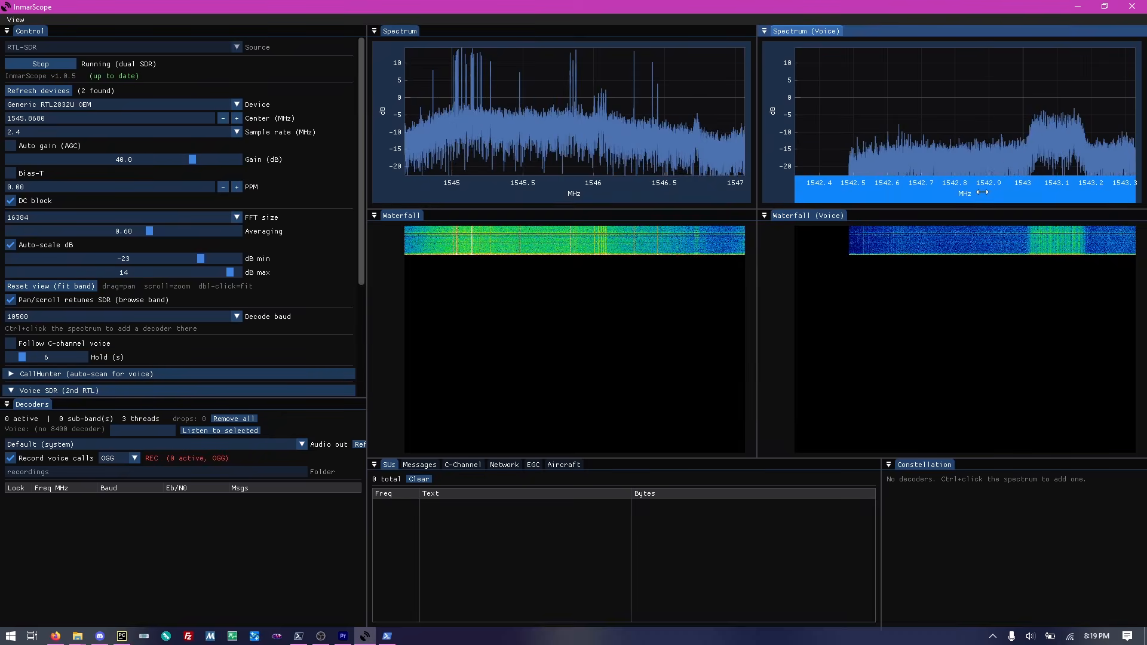
{"action": "scroll", "coordinate": [1049, 190], "scroll_direction": "up", "scroll_amount": 5}
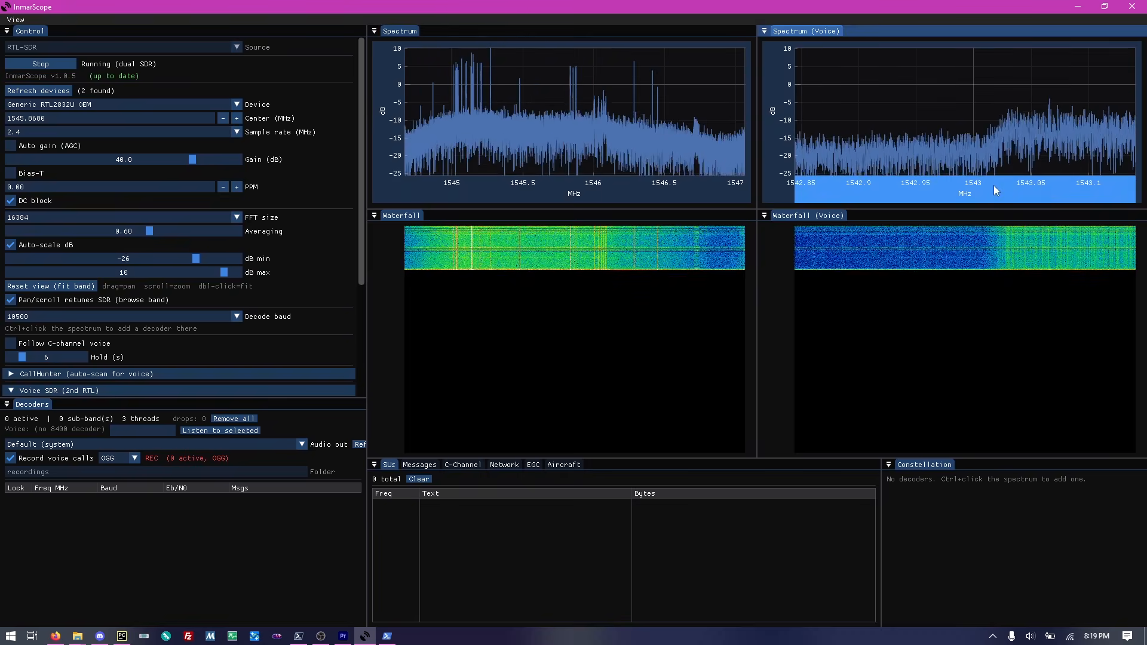
{"action": "scroll", "coordinate": [1052, 194], "scroll_direction": "up", "scroll_amount": 2}
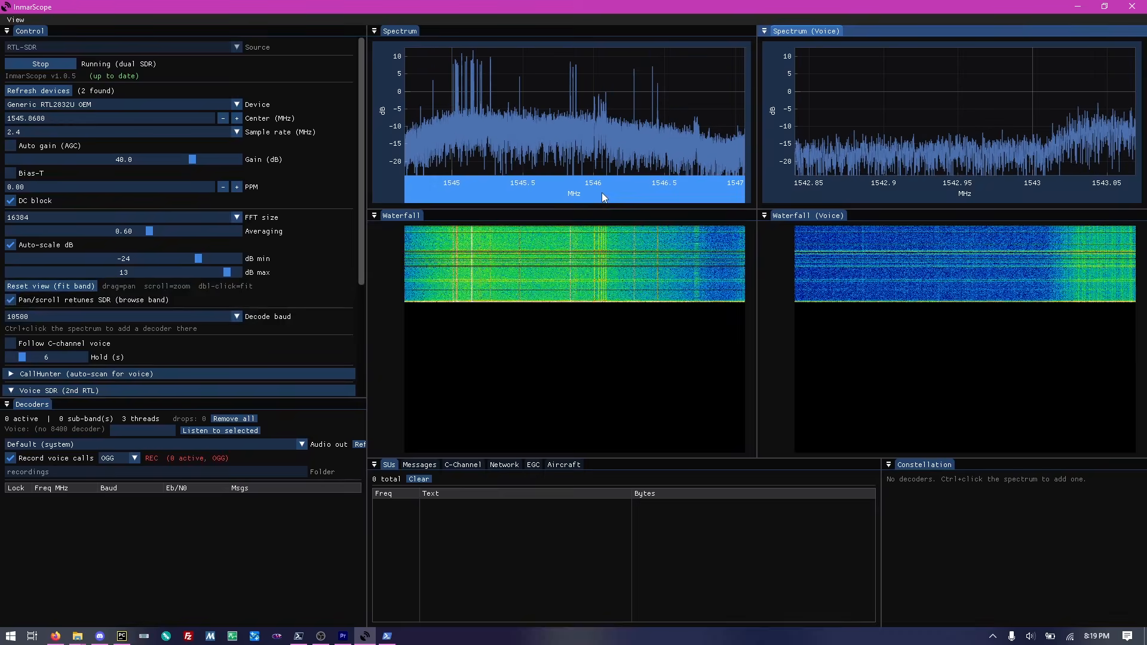
{"action": "scroll", "coordinate": [598, 184], "scroll_direction": "up", "scroll_amount": 6}
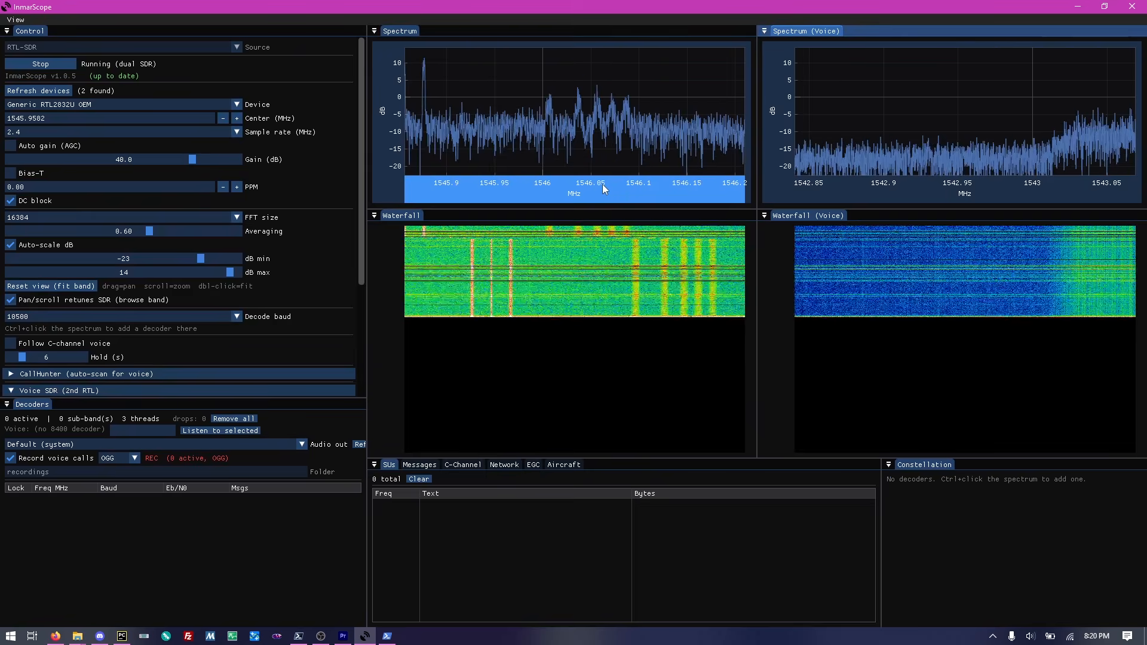
{"action": "scroll", "coordinate": [600, 185], "scroll_direction": "up", "scroll_amount": 3}
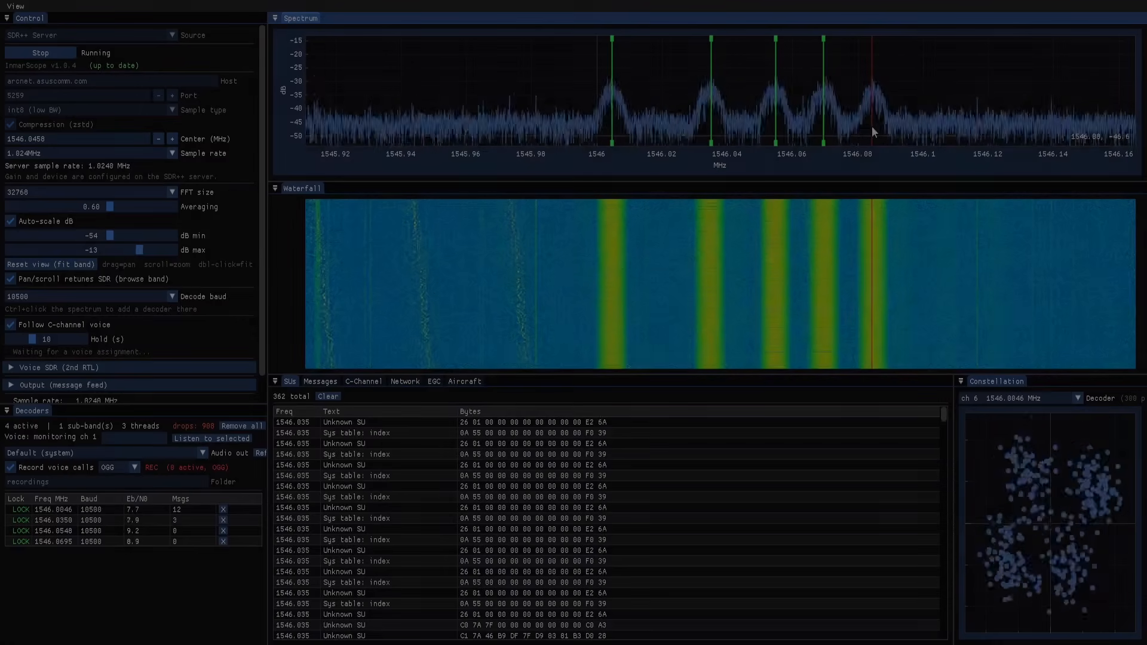
Add a 10500-baud decoder on the undecoded signal at about 1546.084 MHz and show the C-Channel assignments.
{"action": "left_click", "coordinate": [872, 127], "text": "ctrl"}
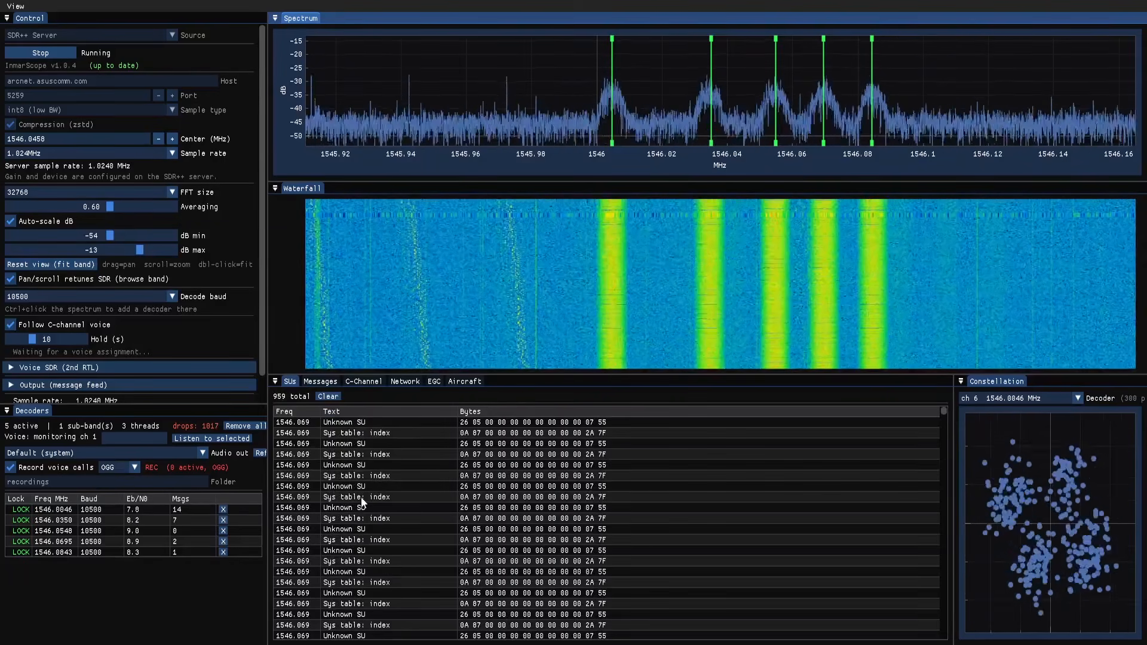
{"action": "left_click", "coordinate": [370, 383]}
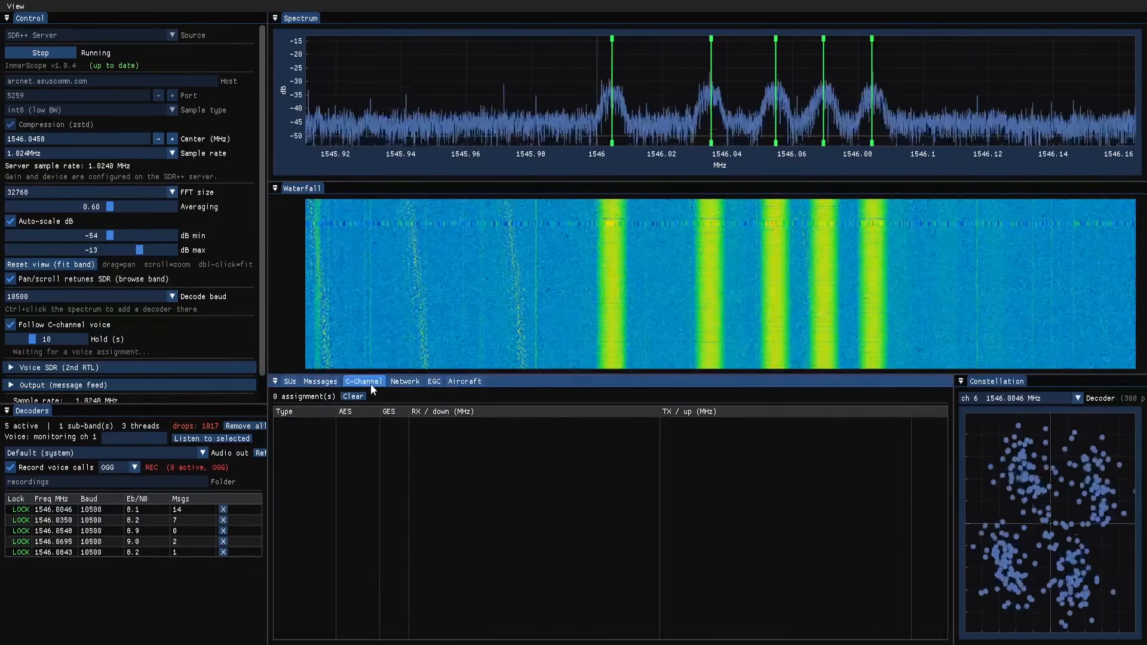
Review the decoded messages, network, EGC and tracked aircraft lists, and return to the C-Channel assignments.
{"action": "left_click", "coordinate": [326, 382]}
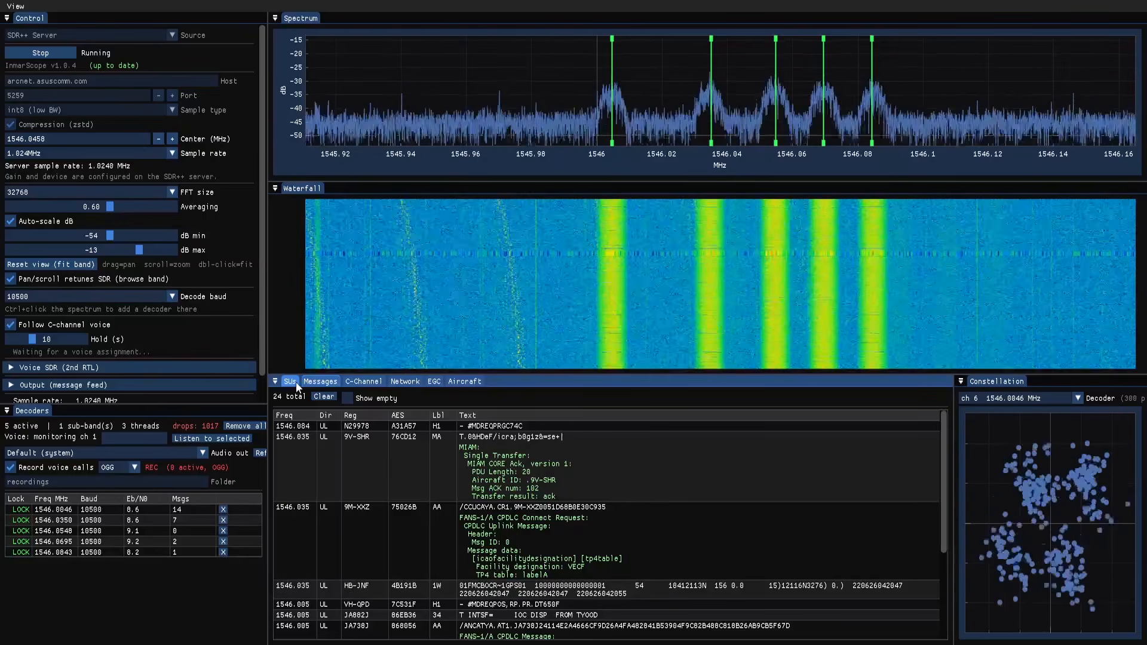
{"action": "left_click", "coordinate": [310, 381]}
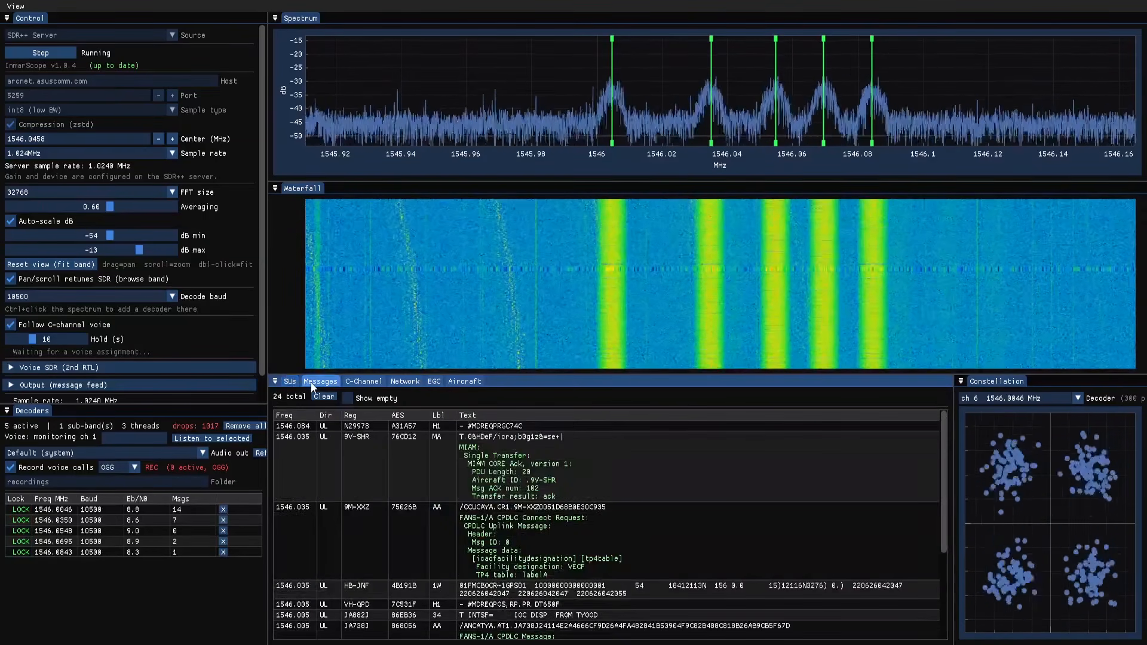
{"action": "left_click", "coordinate": [359, 382]}
{"action": "left_click", "coordinate": [400, 382]}
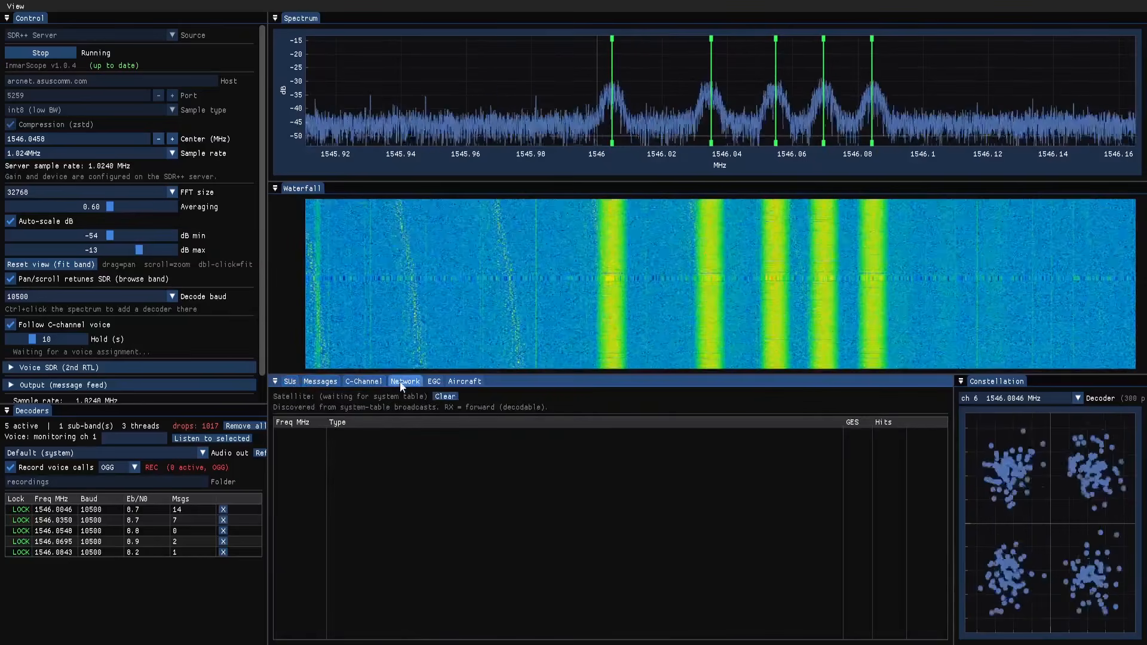
{"action": "left_click", "coordinate": [433, 382]}
{"action": "left_click", "coordinate": [454, 379]}
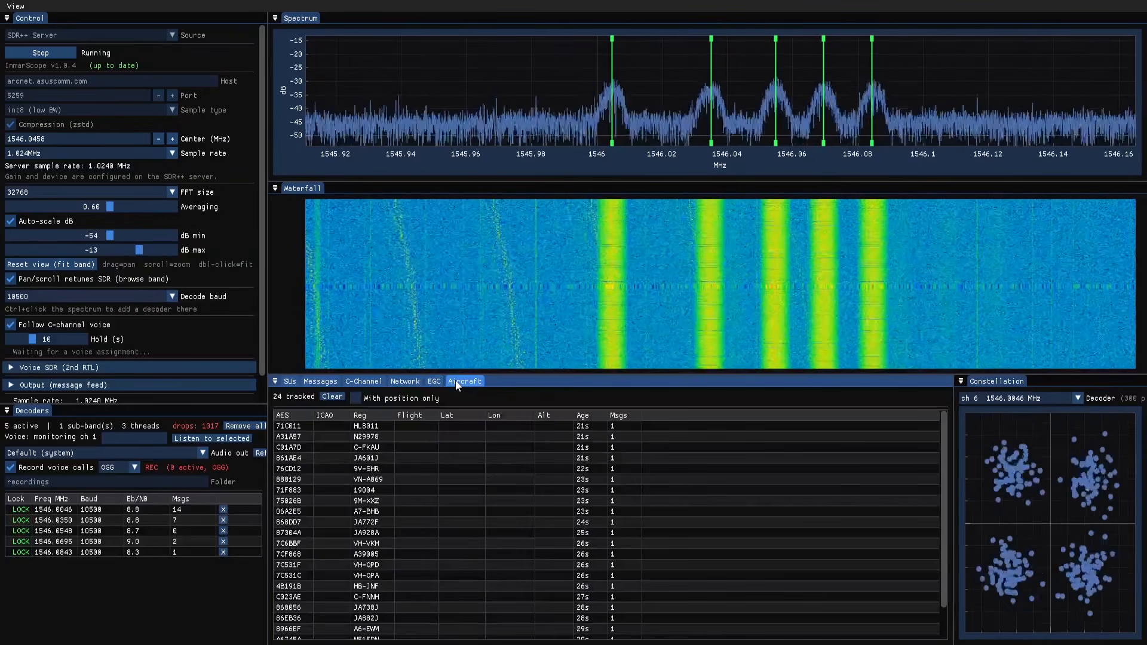
{"action": "left_click", "coordinate": [379, 380]}
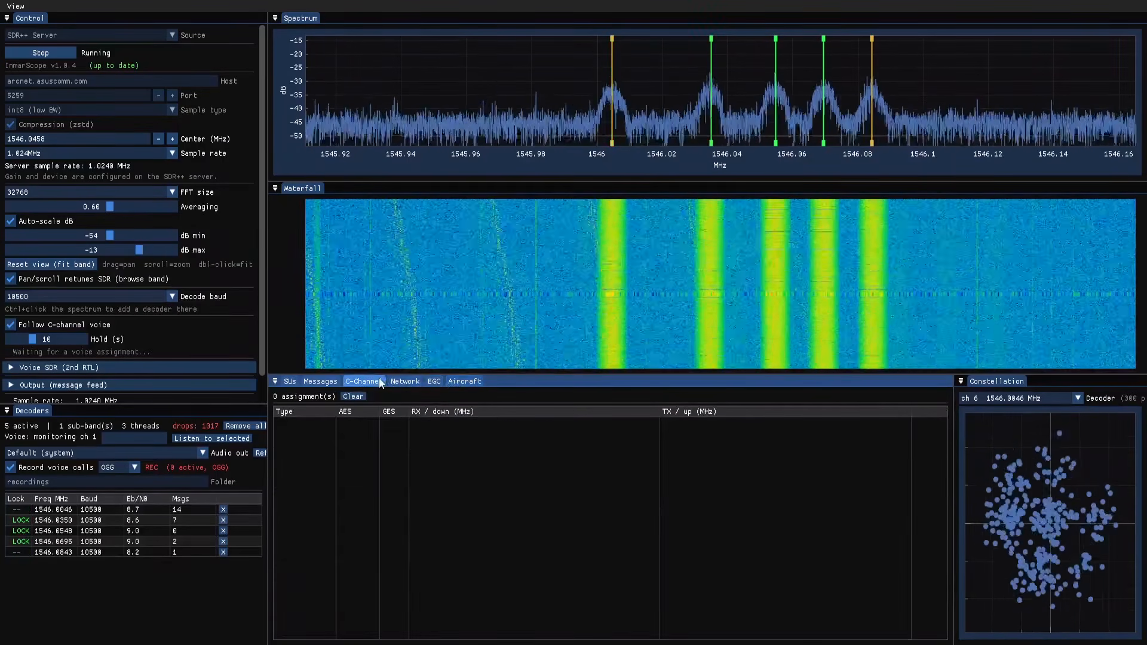